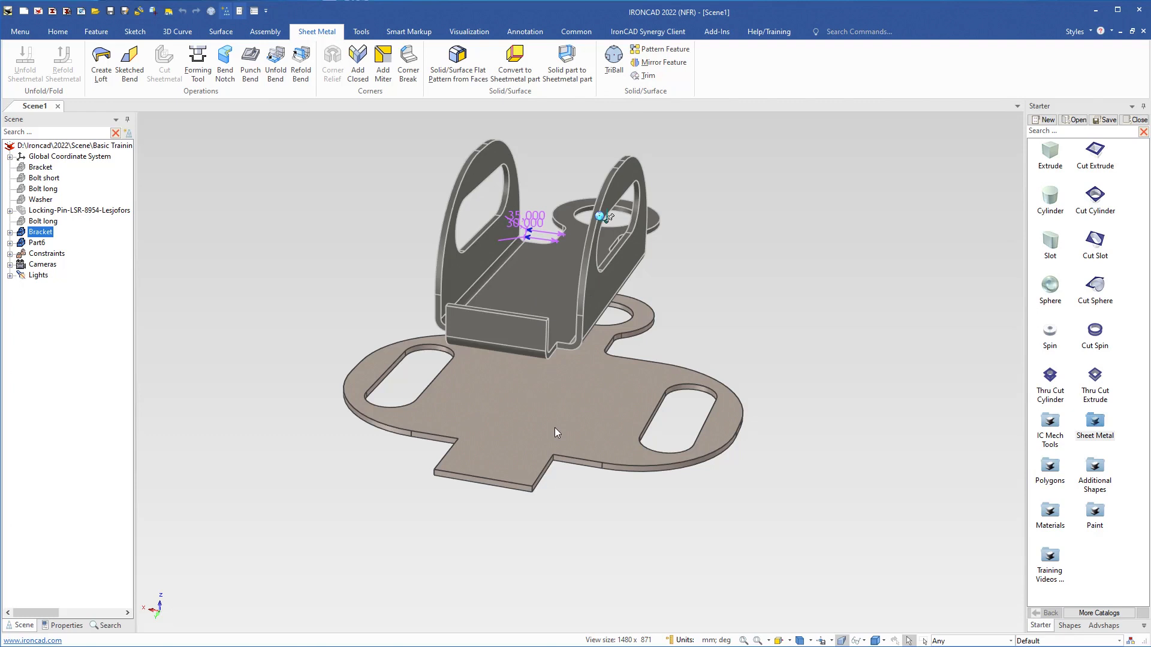
Step: Hide both visible parts and show the first Bracket of the scene tree, centred in the view
left_click(555, 427, "shift")
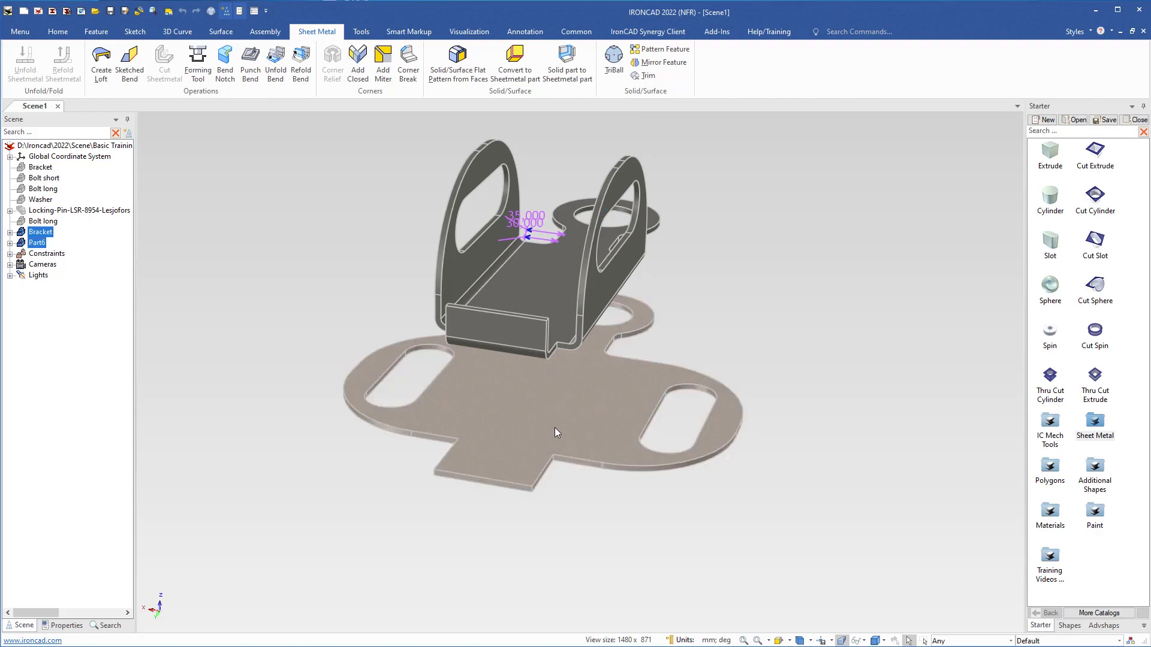
key("s")
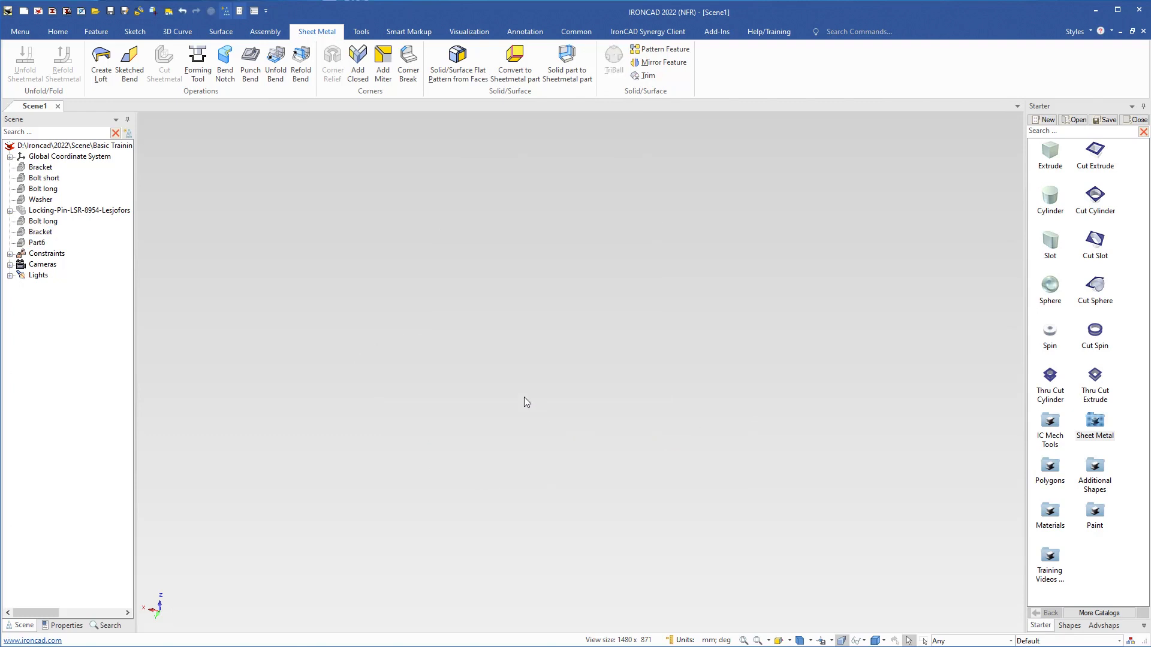
left_click(39, 168)
right_click(39, 170)
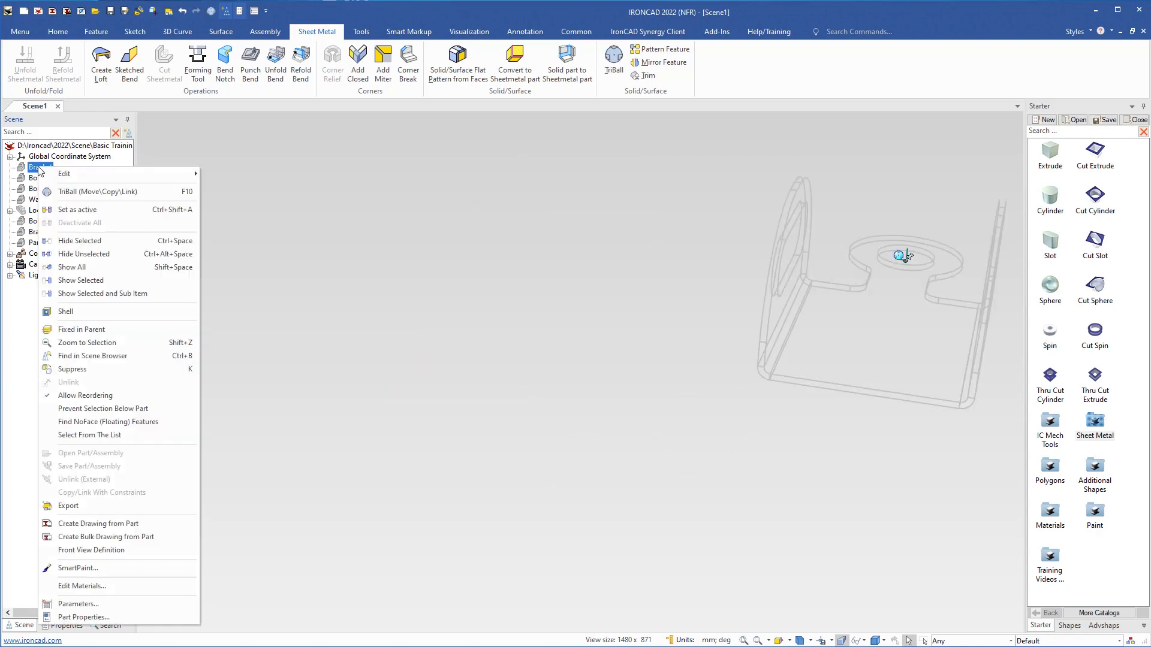
left_click(78, 281)
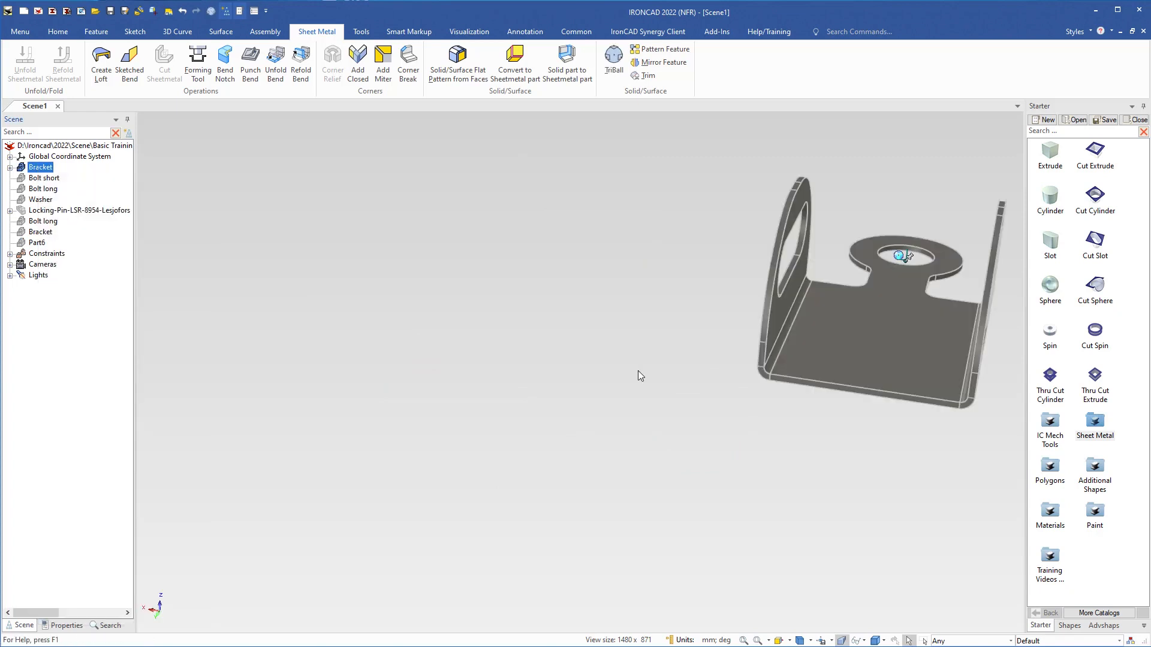
key("F8")
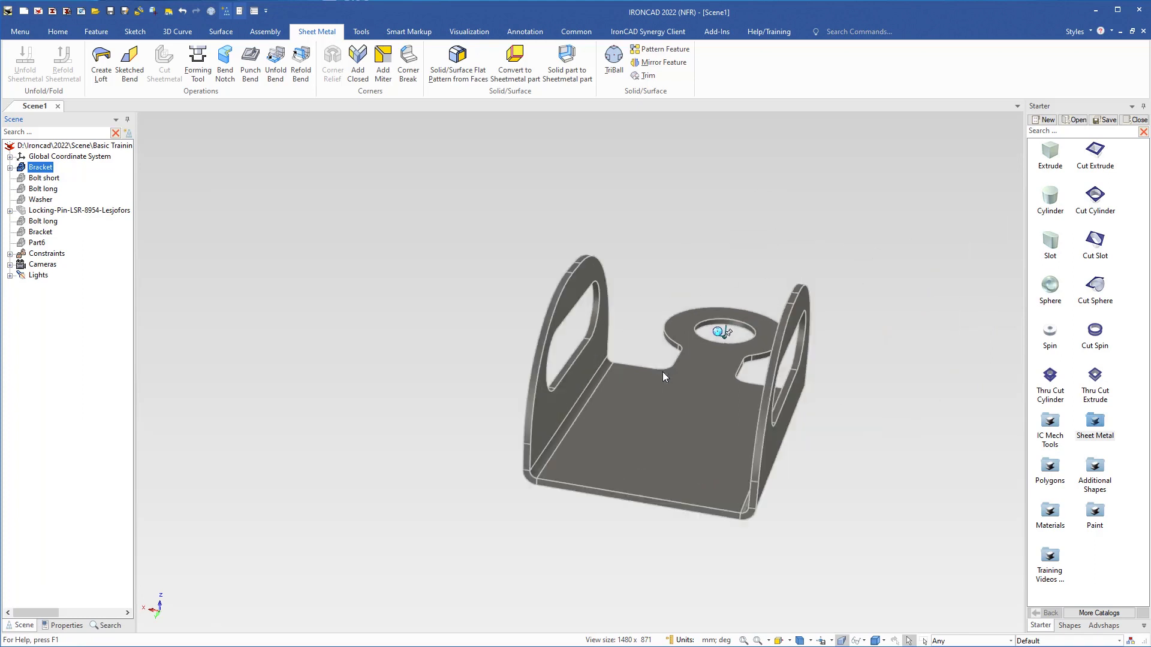
middle_click_drag(585, 452, 549, 404, "shift")
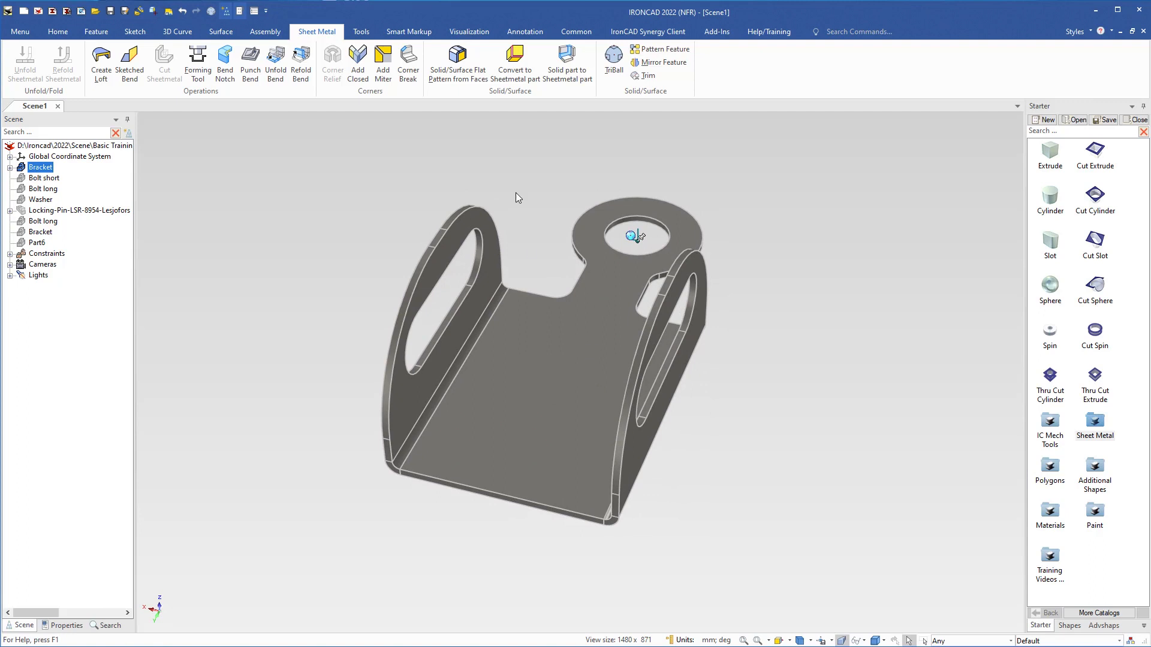
Step: Convert the bracket to a sheet metal part using custom stock, picking its inner base face with connected faces auto-selected
left_click(515, 63)
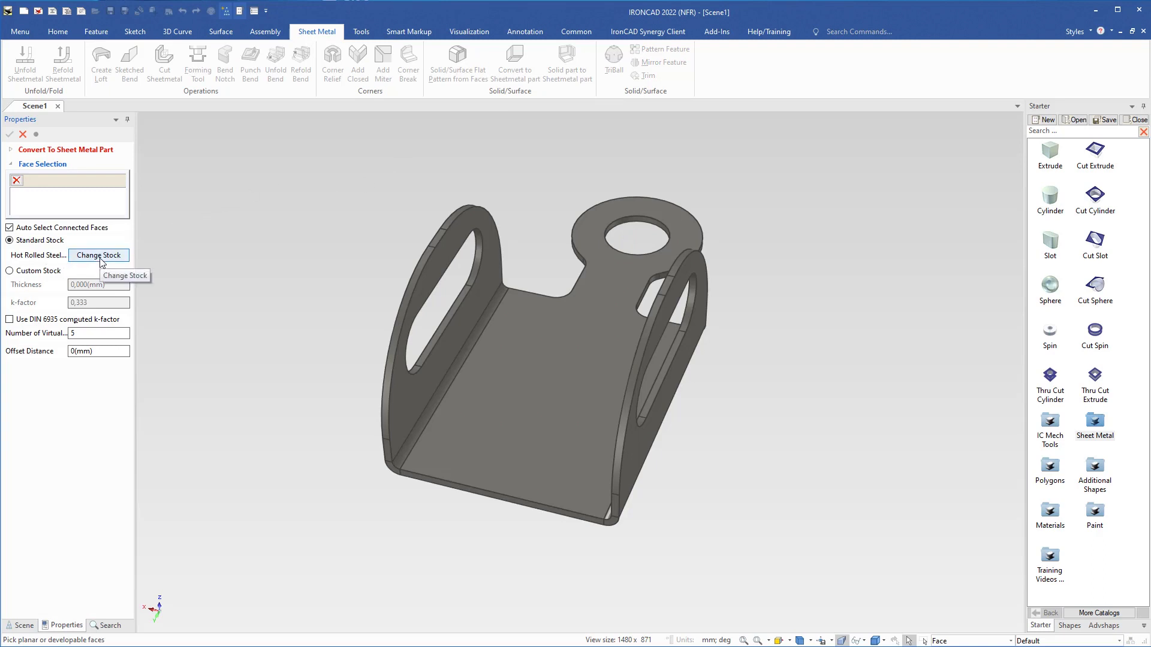
left_click(10, 270)
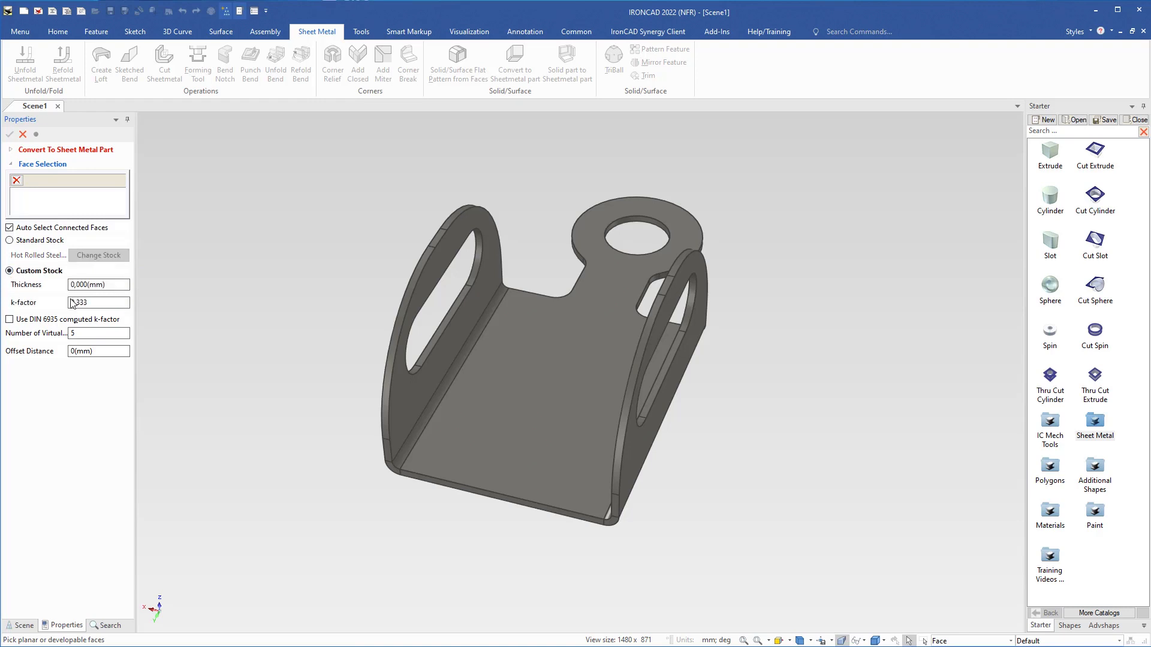
left_click(497, 415)
left_click(552, 397)
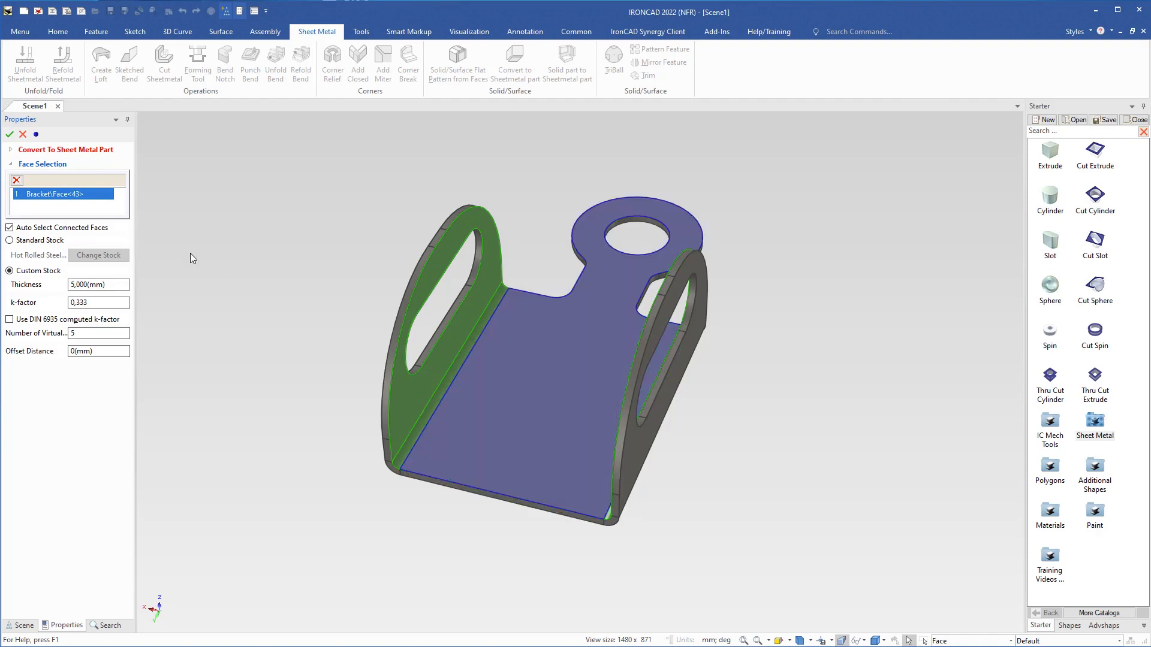
left_click(10, 134)
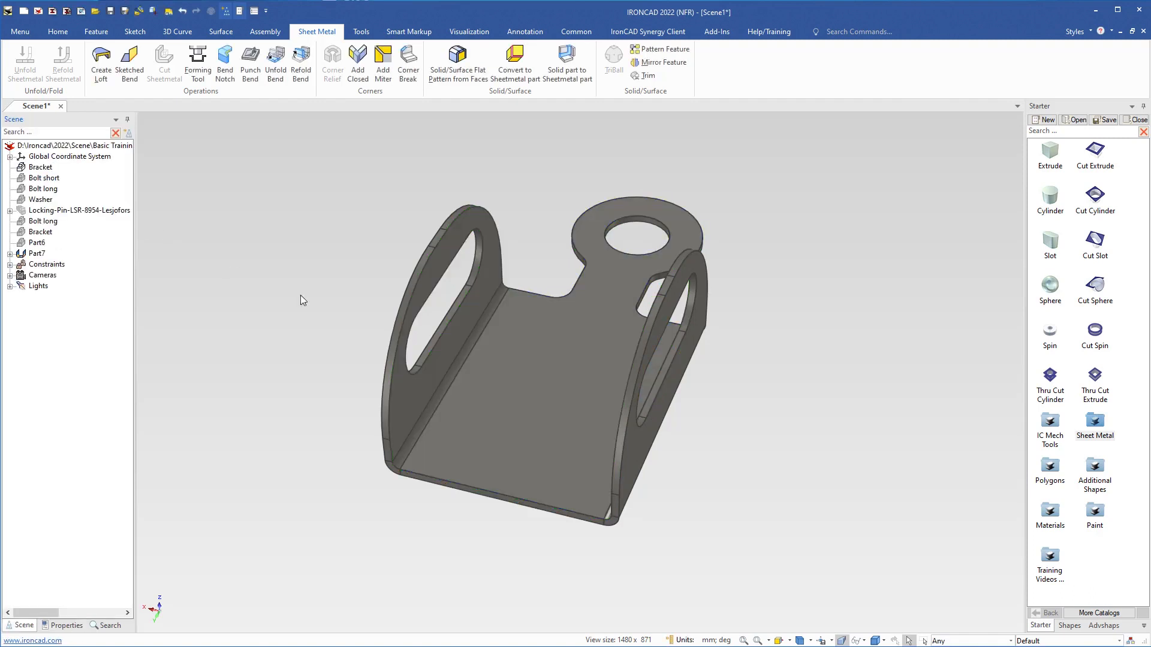
Step: Add an Add Stock piece to the free straight edge of the converted part's base, opposite the ring-shaped tab
left_click(22, 169)
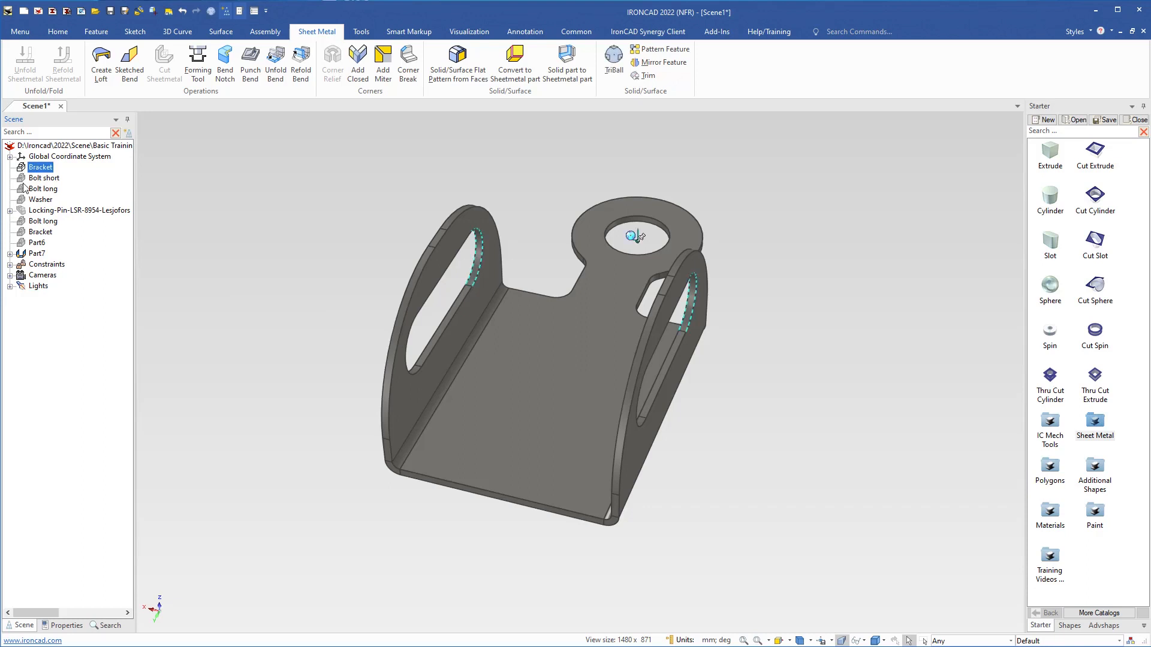
left_click(26, 256)
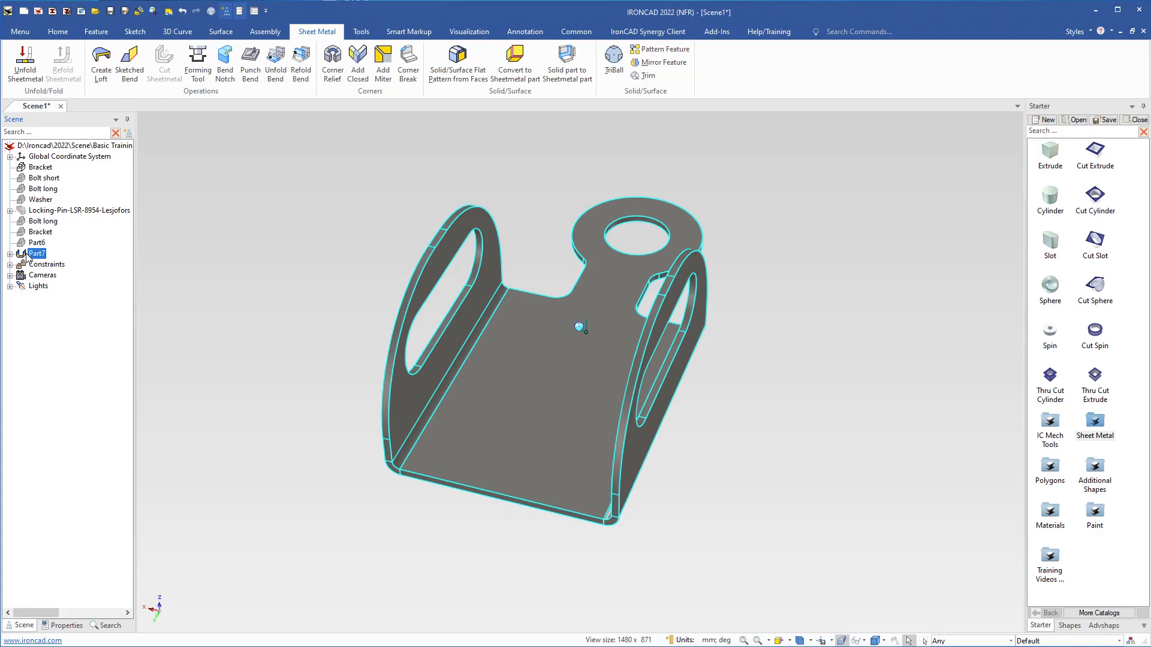
middle_click_drag(516, 545, 529, 546)
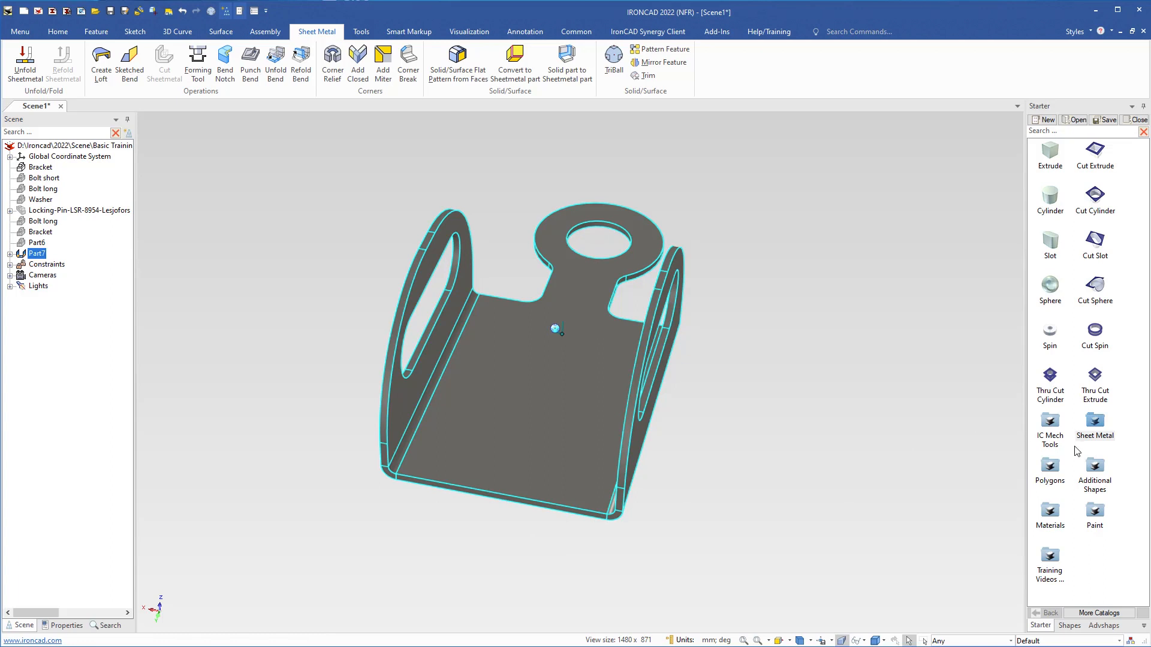
left_click(1095, 422)
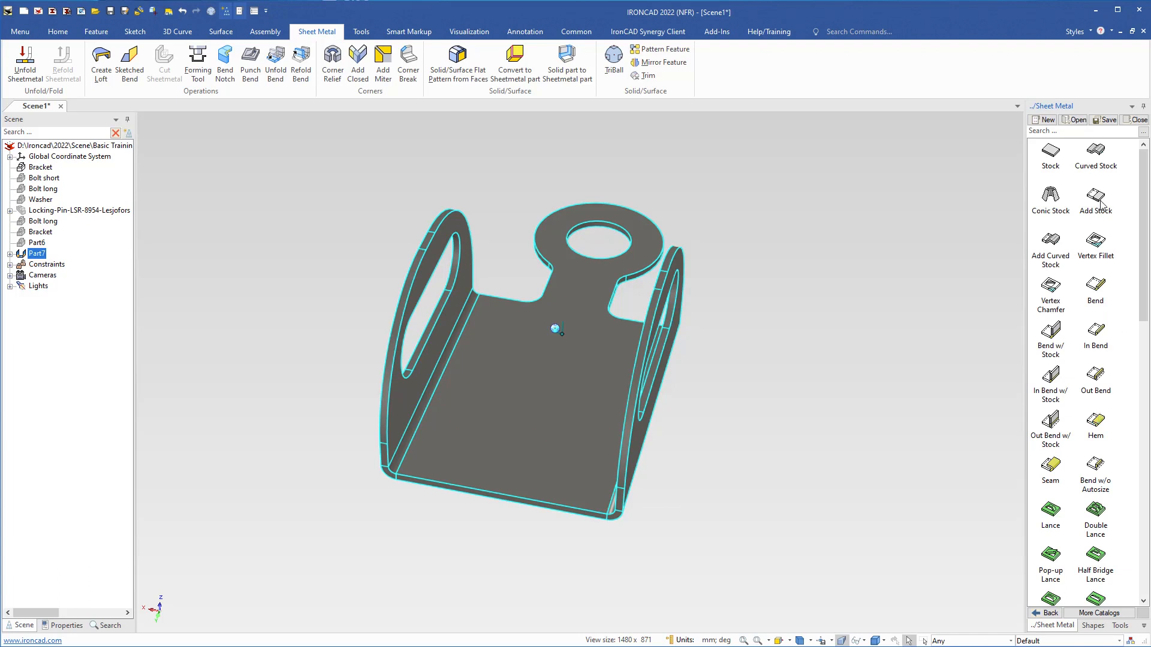
left_click_drag(1099, 198, 503, 487)
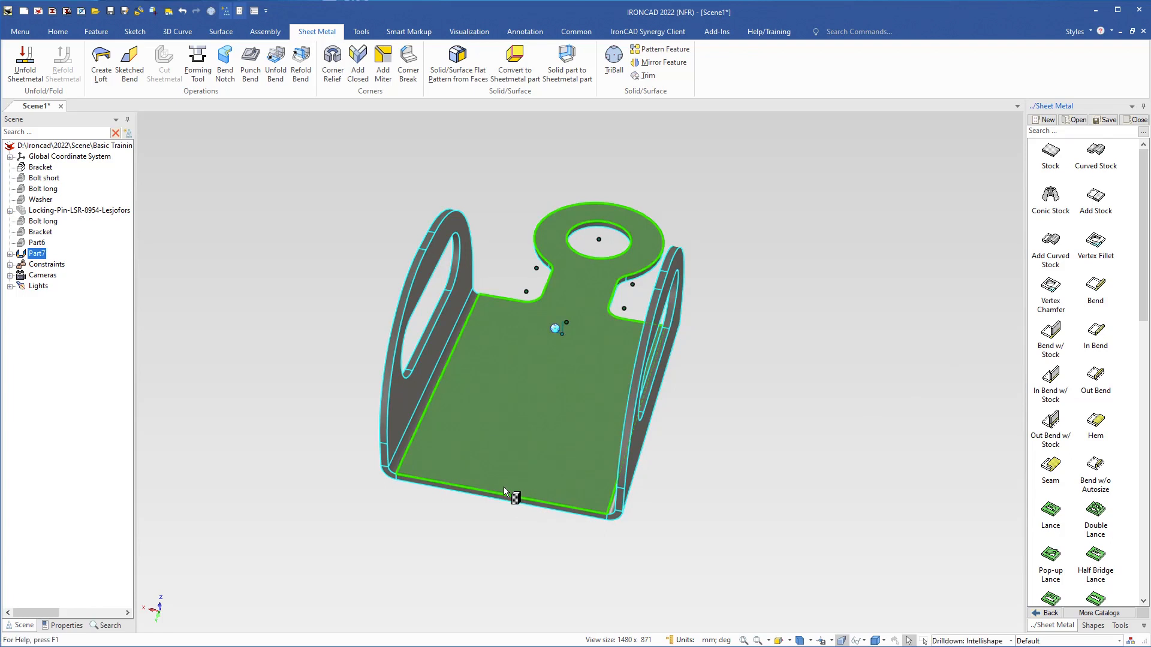
middle_click_drag(520, 473, 520, 394)
scroll(521, 394, "up", 2)
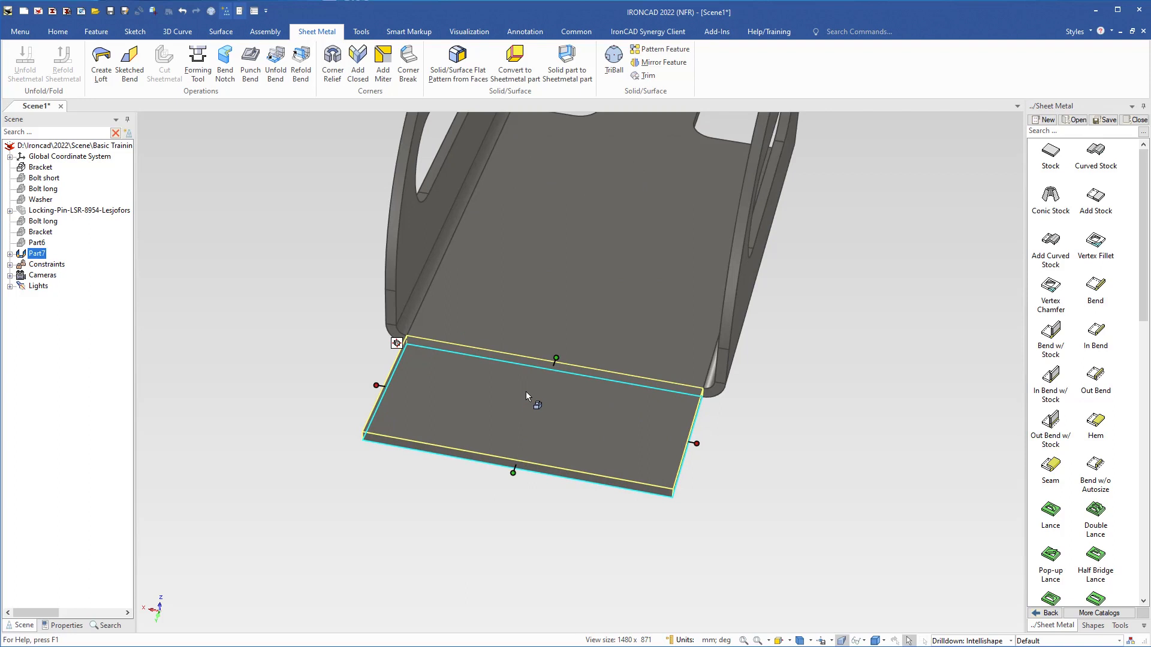
Step: Narrow the added stock from one side only, to a width of about 103 mm
left_click(696, 444)
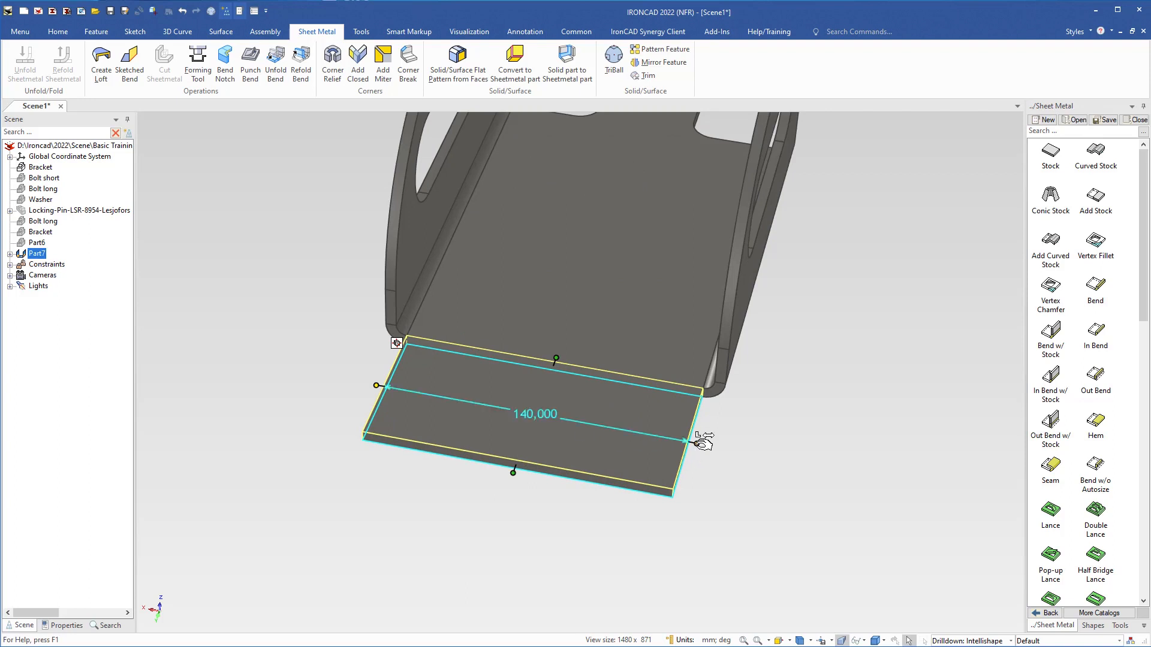
left_click_drag(696, 443, 614, 432)
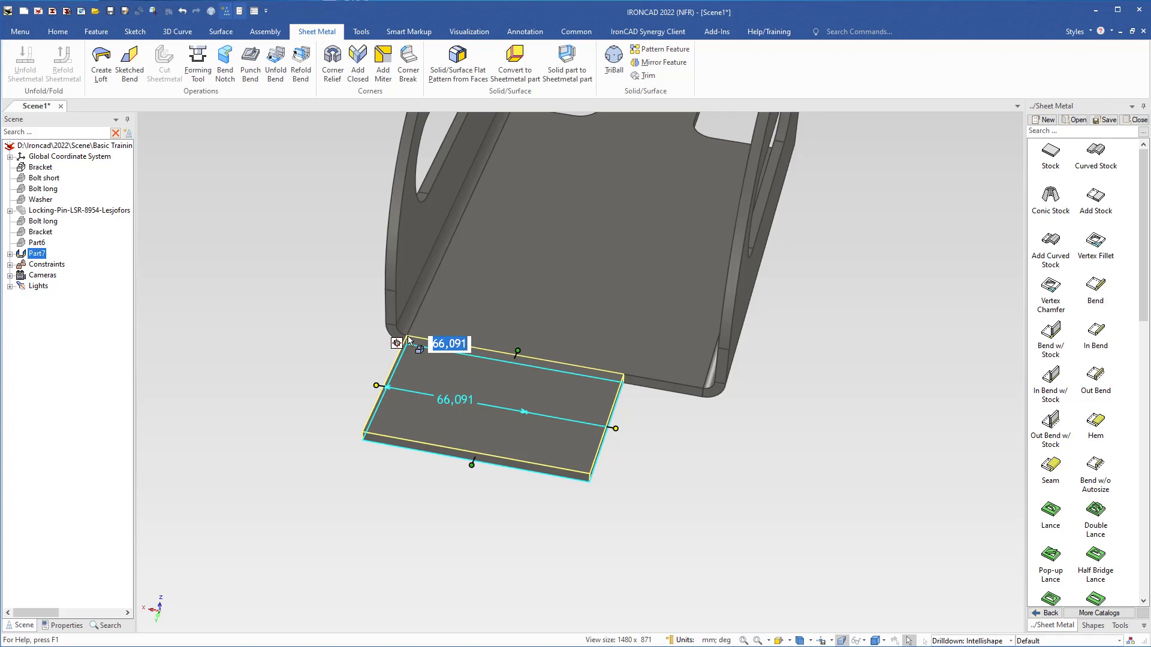
right_click(376, 386)
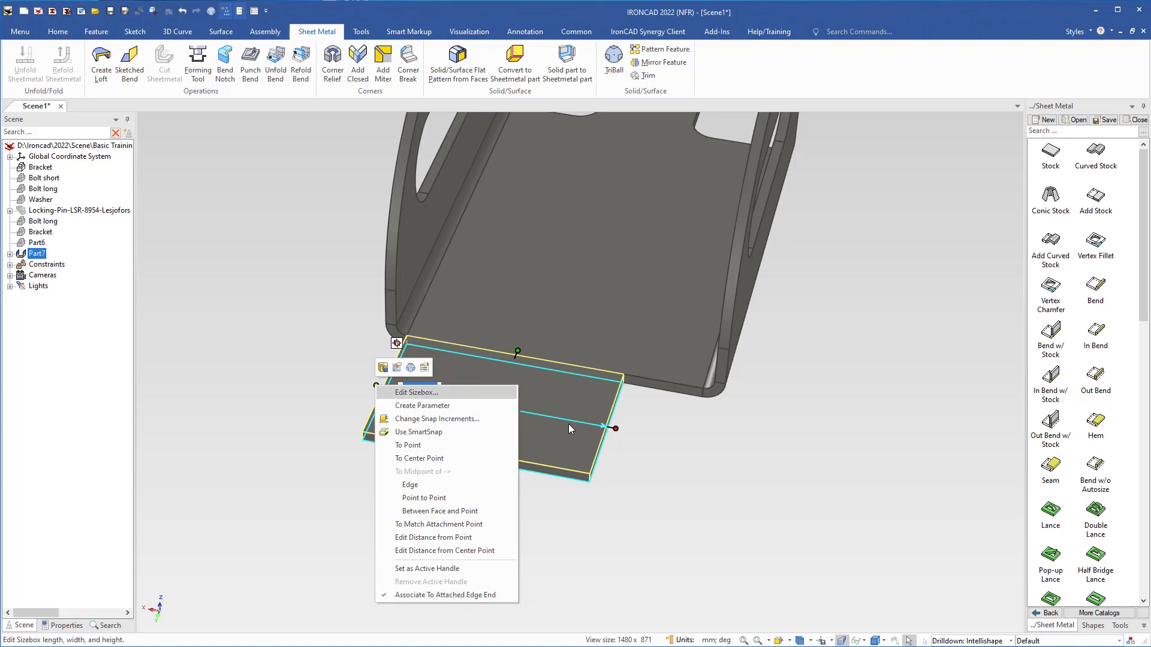
left_click(615, 429)
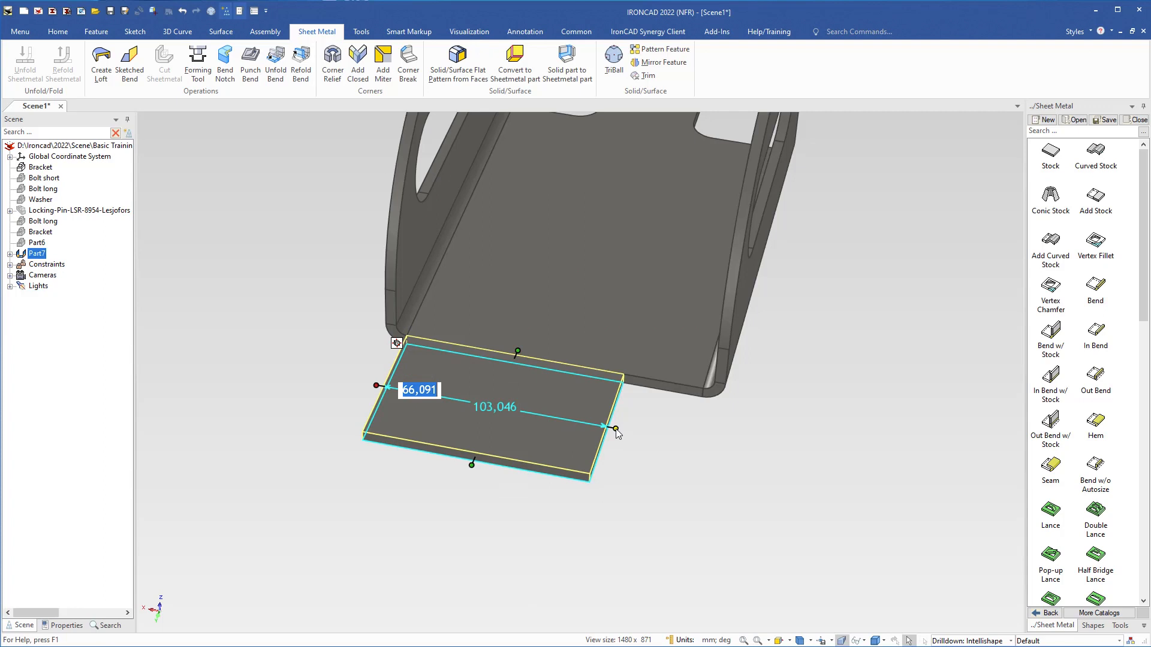
right_click(616, 429)
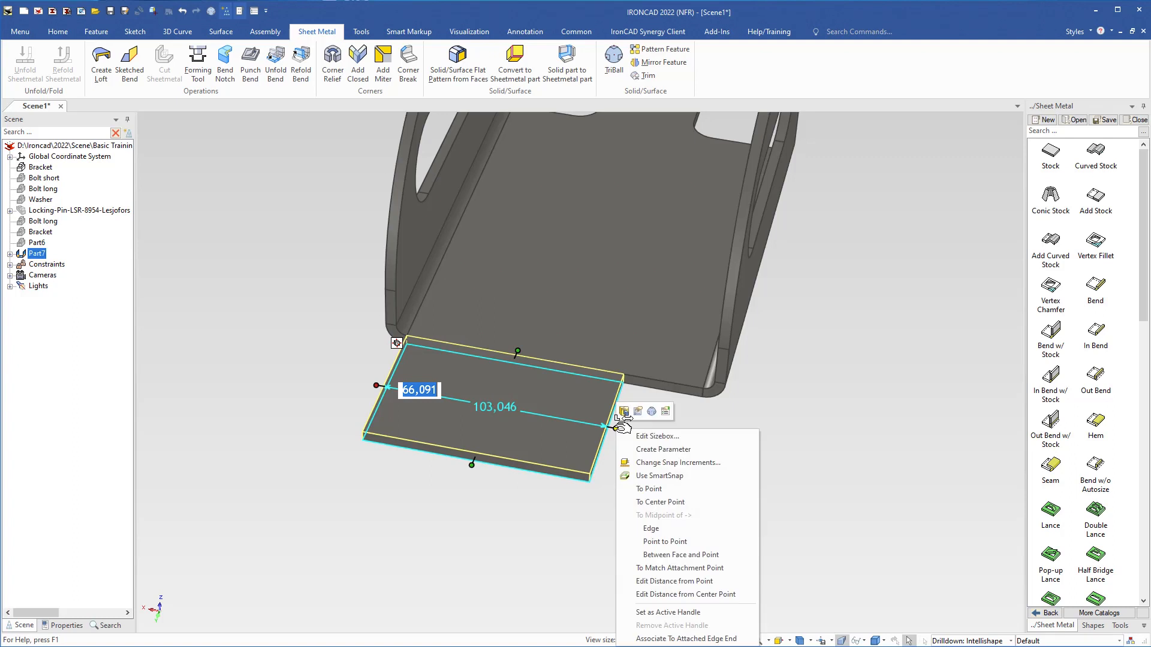
left_click(547, 476)
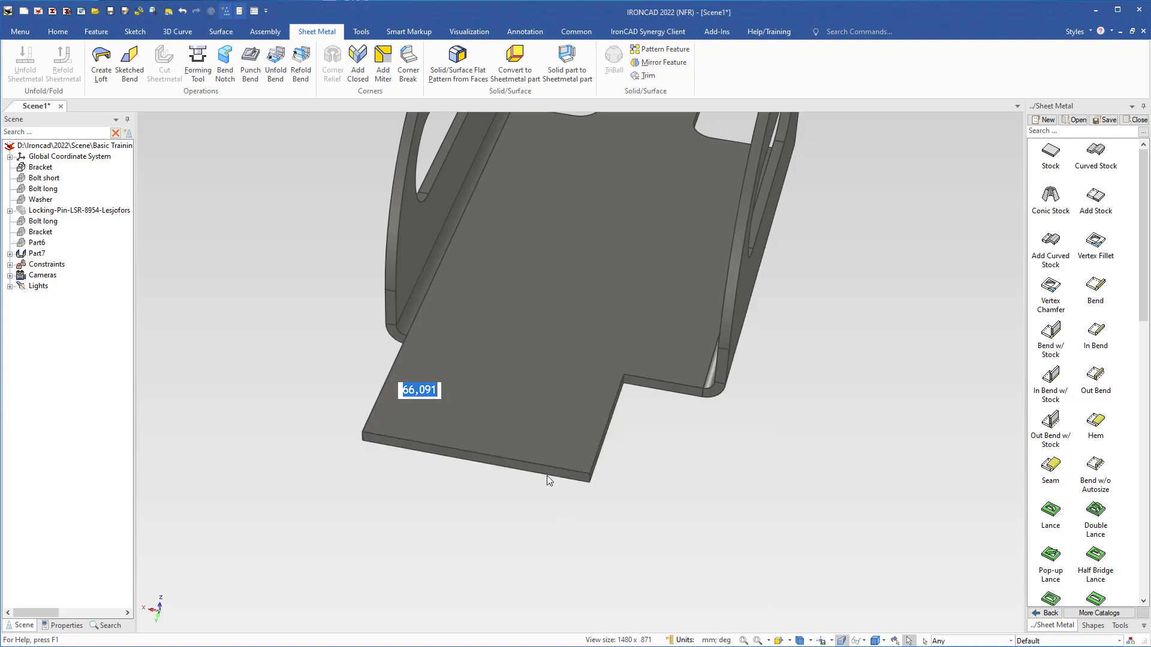
Step: Turn on Associate To Attached Edge End for the shortened side of the added stock
middle_click_drag(576, 406, 576, 313, "shift")
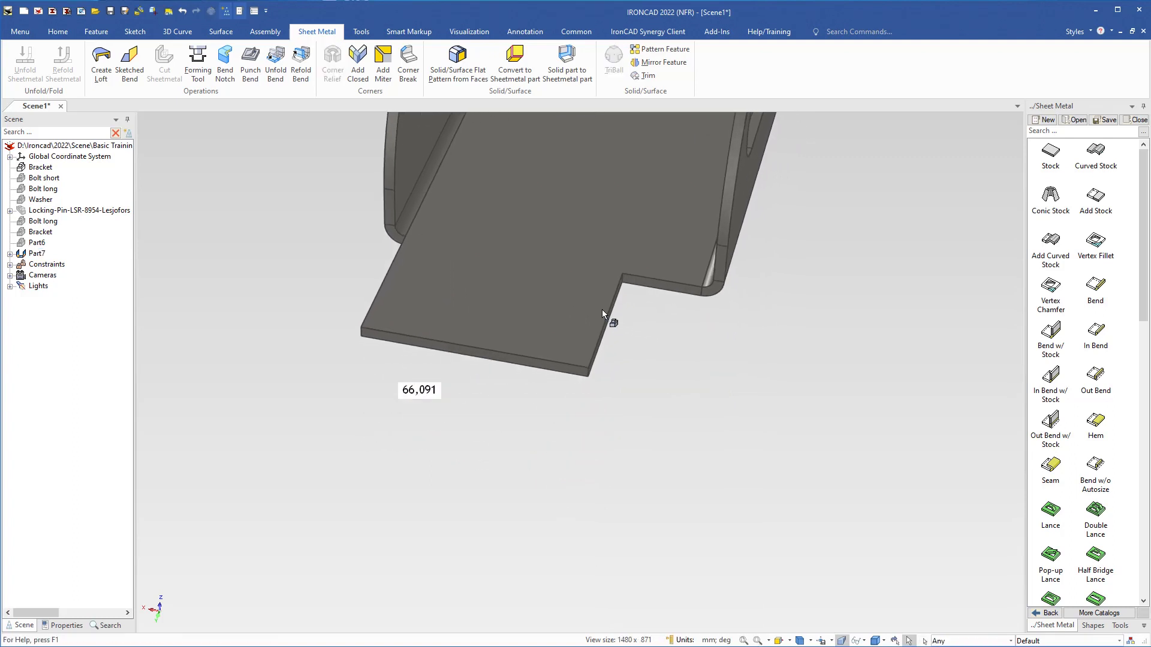
left_click(588, 322)
left_click(589, 324)
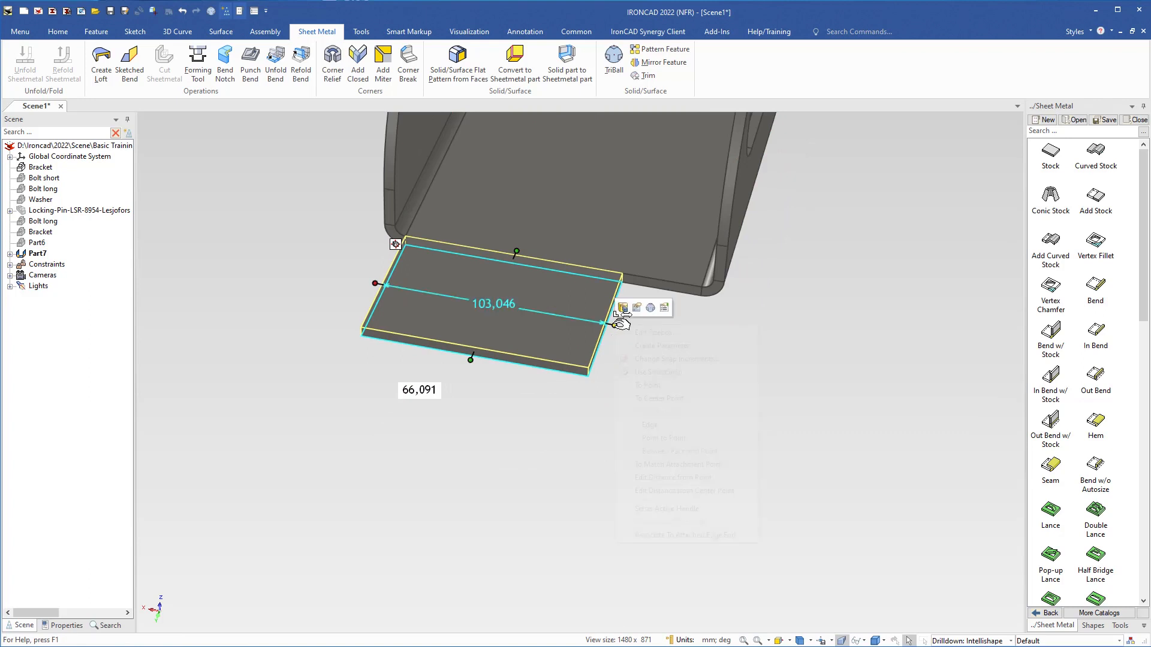
right_click(614, 324)
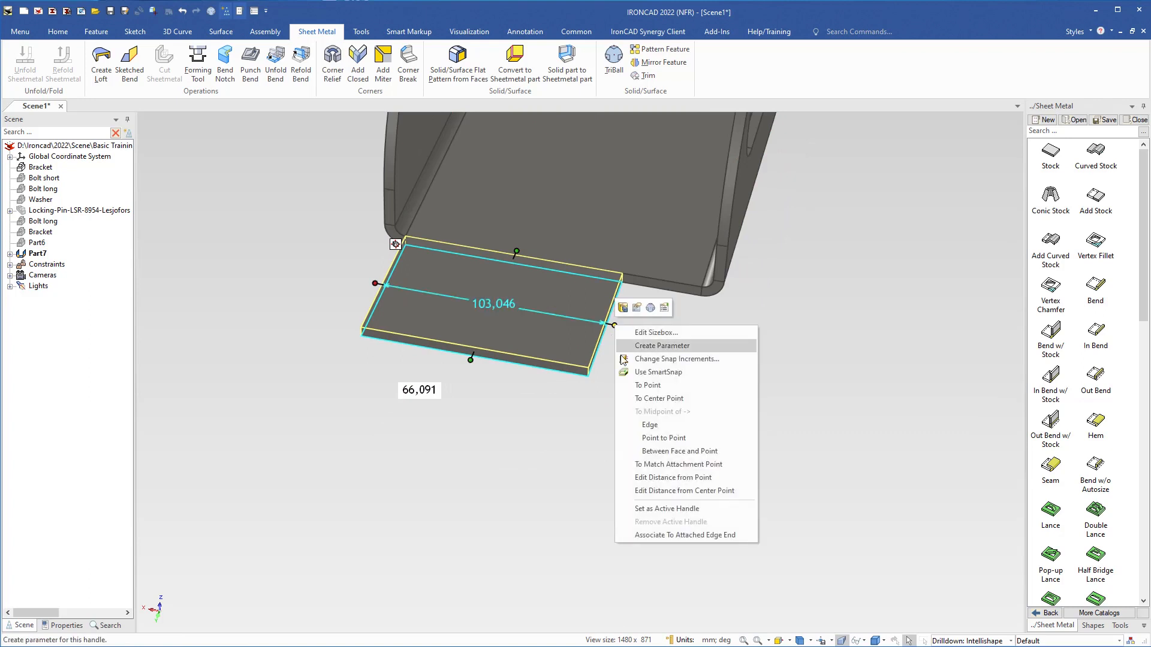
left_click(637, 536)
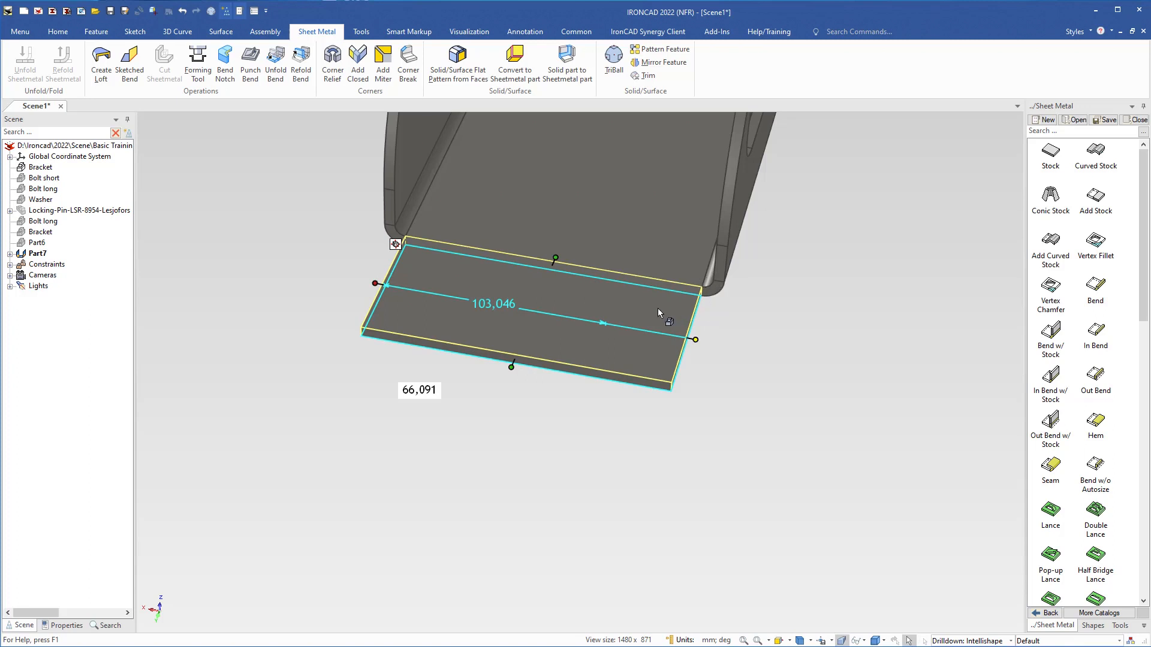
Step: Turn off Associate To Attached Edge End for both side ends of the added stock
middle_click_drag(583, 272, 574, 391, "shift")
scroll(526, 375, "up", 1)
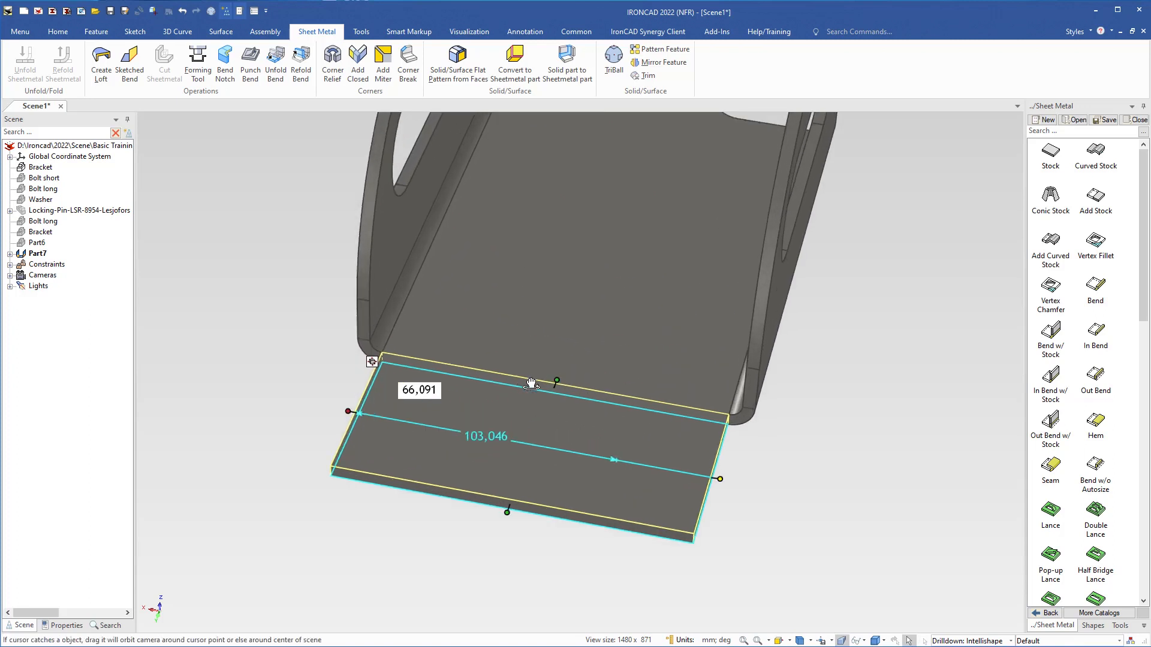
scroll(526, 363, "down", 1)
scroll(545, 326, "down", 2)
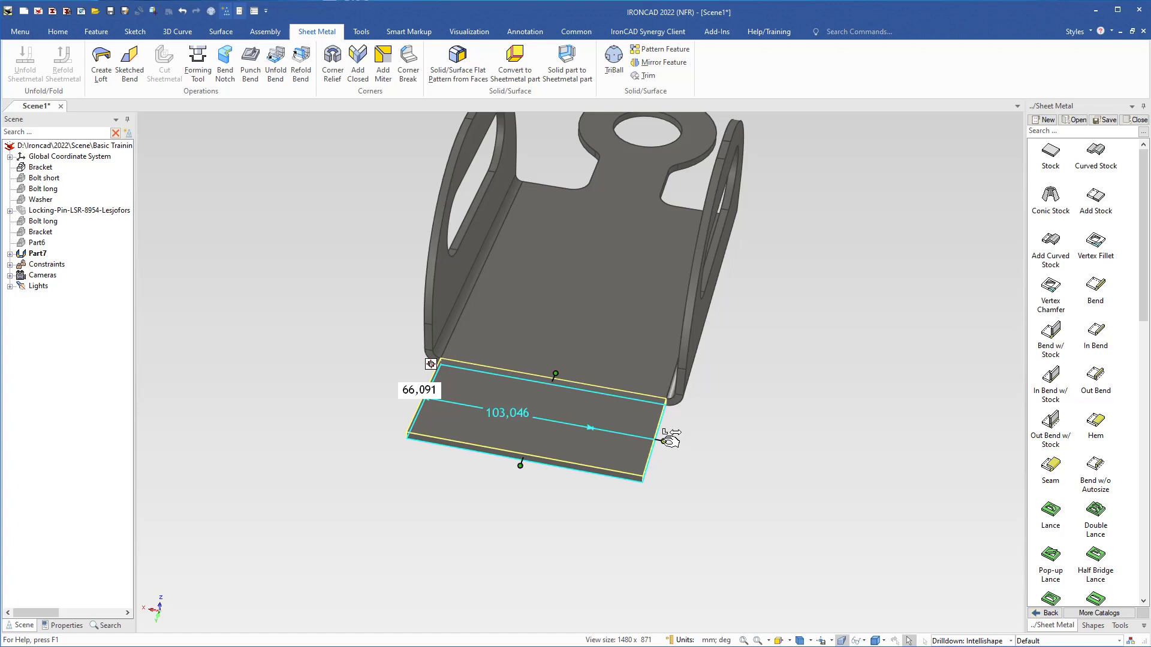
right_click_drag(667, 440, 678, 437)
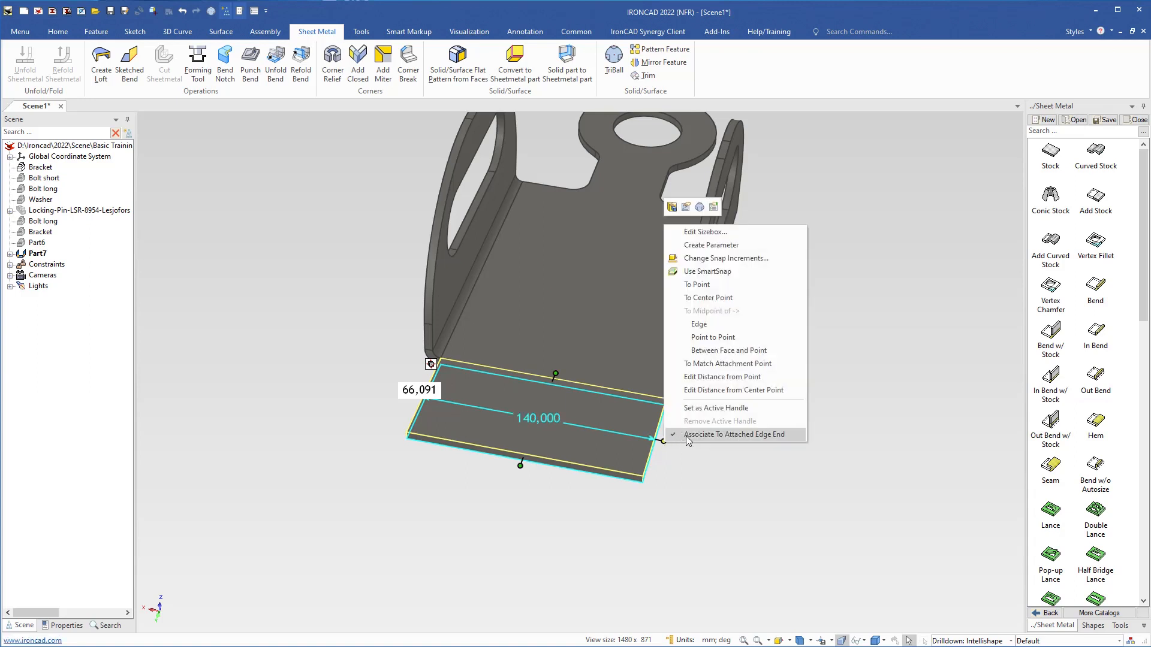
left_click(680, 435)
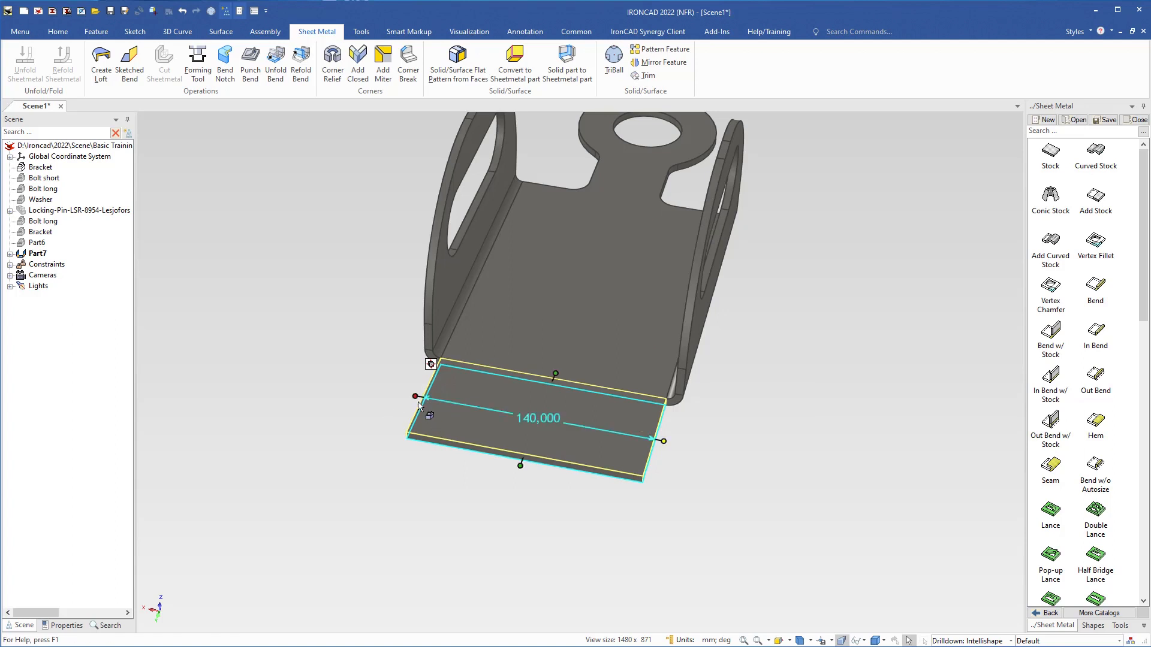
right_click(414, 396)
left_click(483, 604)
Step: Resize the added stock to a width of 80 mm and a length of 40 mm out from the base edge
left_click_drag(671, 439, 613, 431)
type("80")
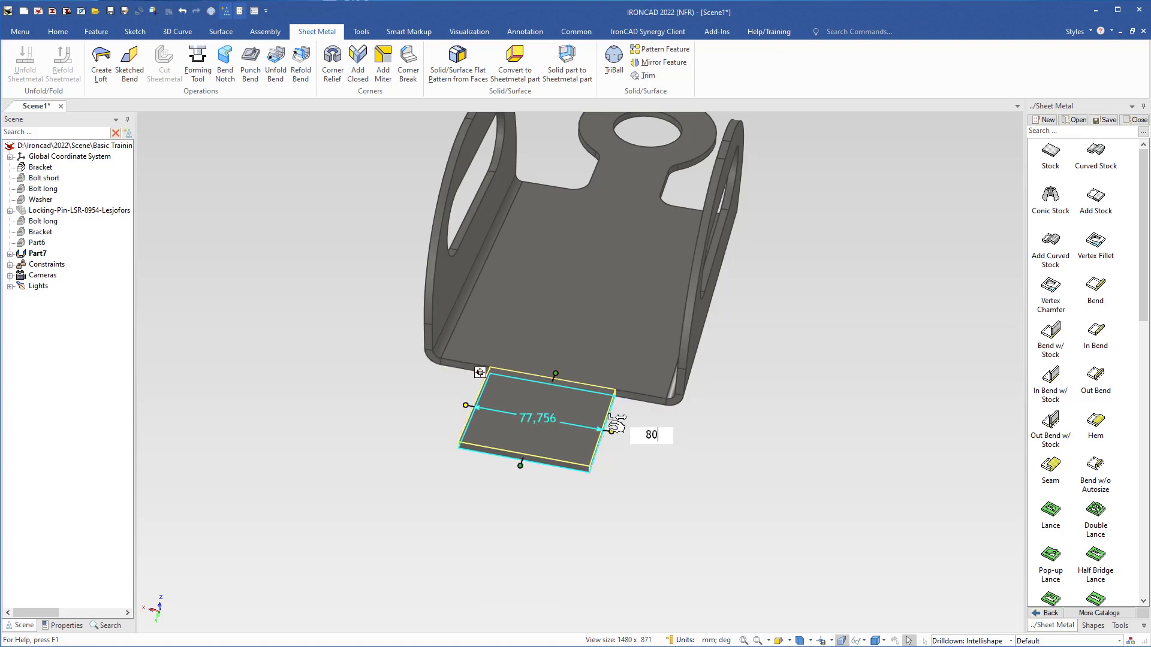
key("Return")
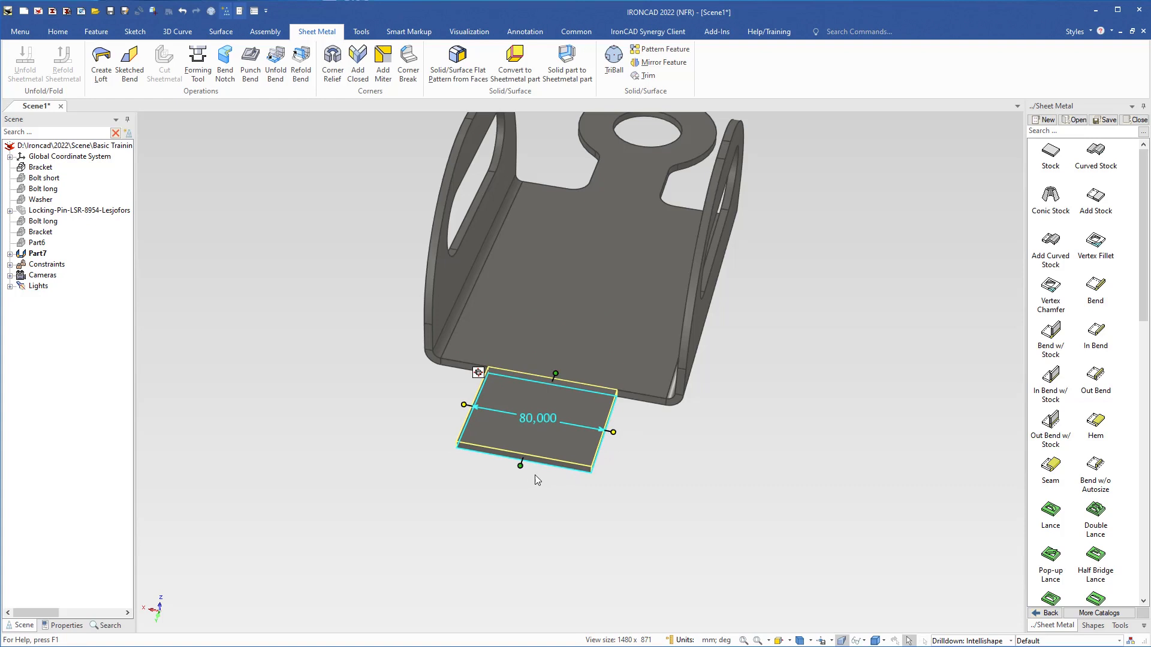
left_click(526, 457)
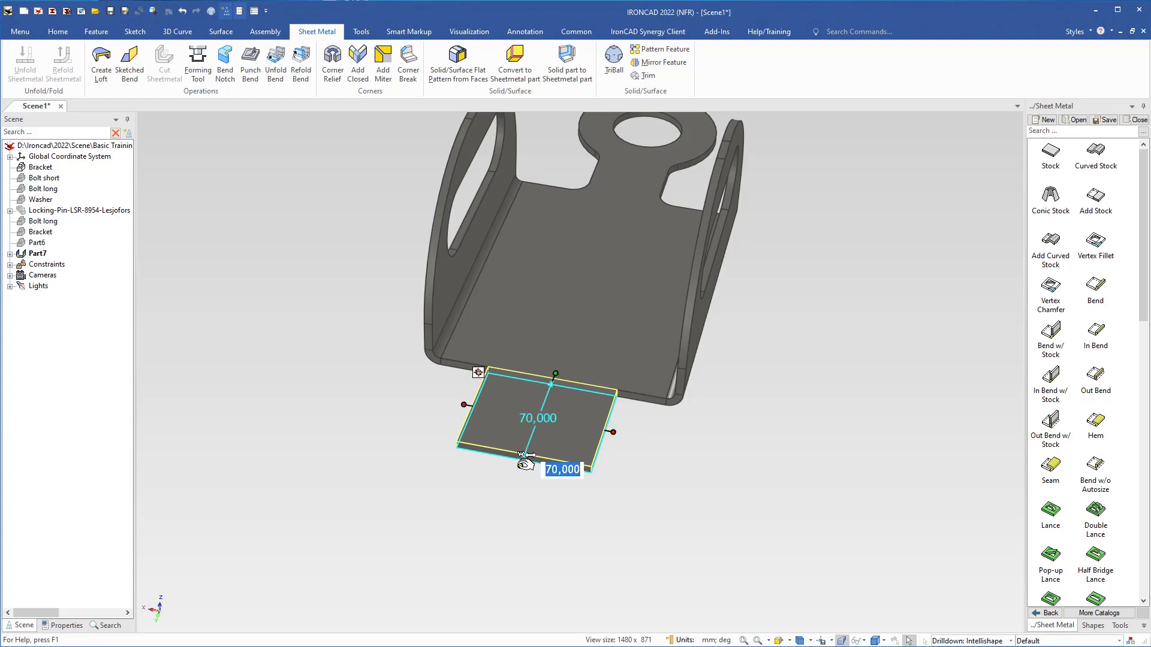
type("40")
key("Return")
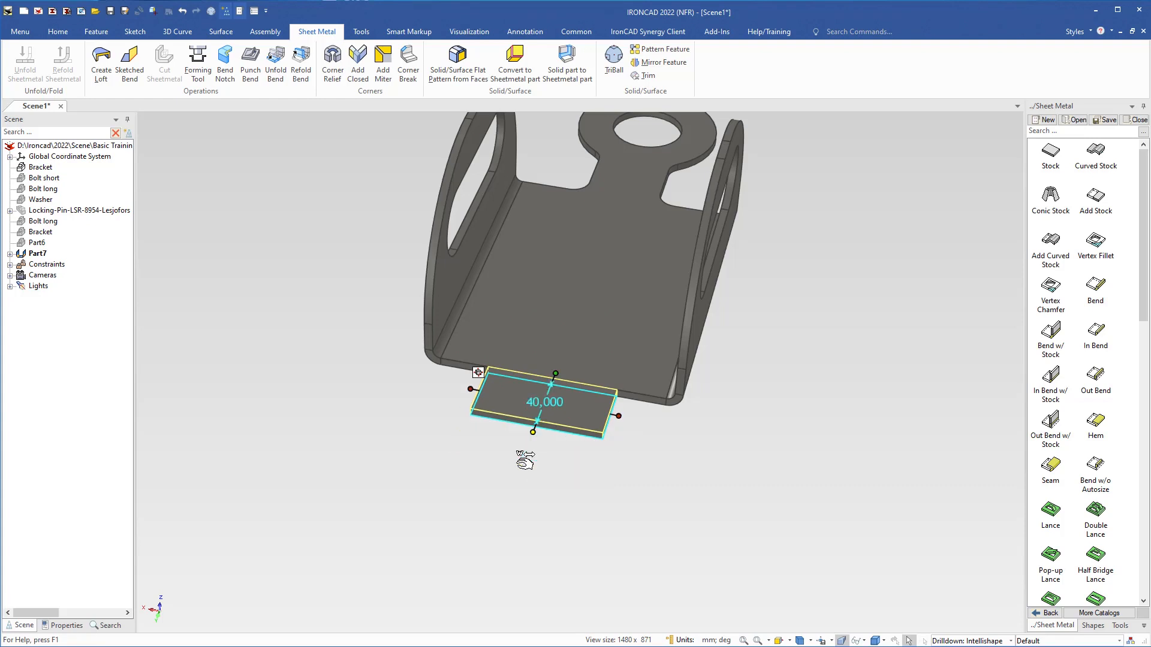
left_click(502, 484)
middle_click_drag(493, 476, 514, 398)
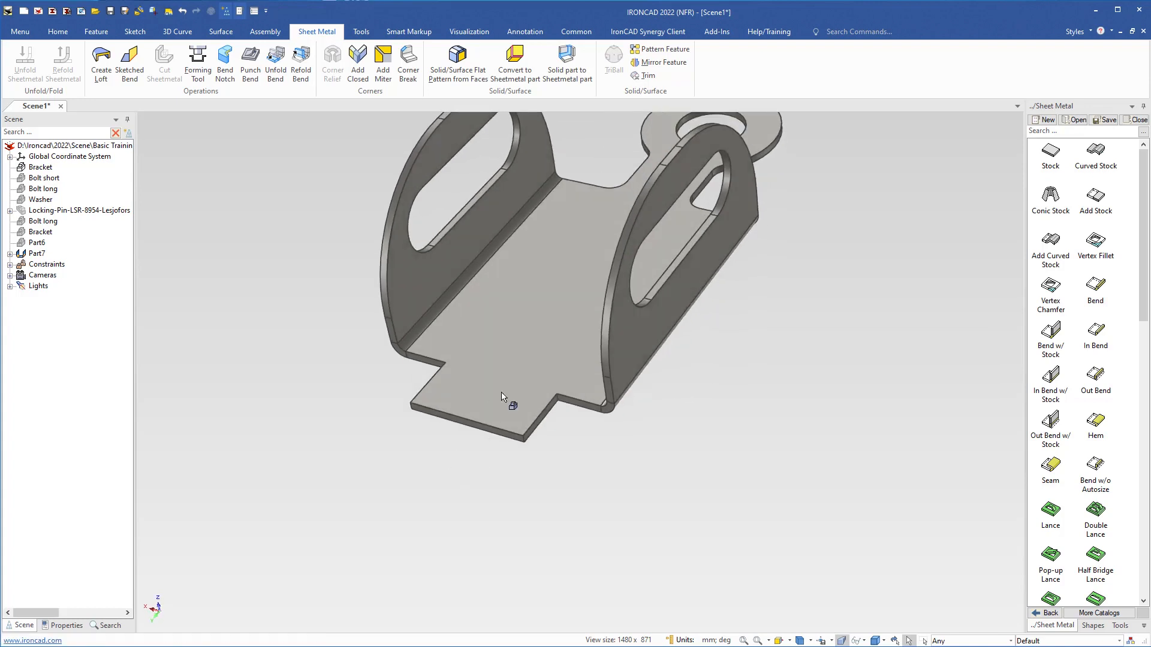
Step: Add a bend on the outer edge of the added stock and set its end 20 mm from the stock's upper face
scroll(509, 392, "up", 3)
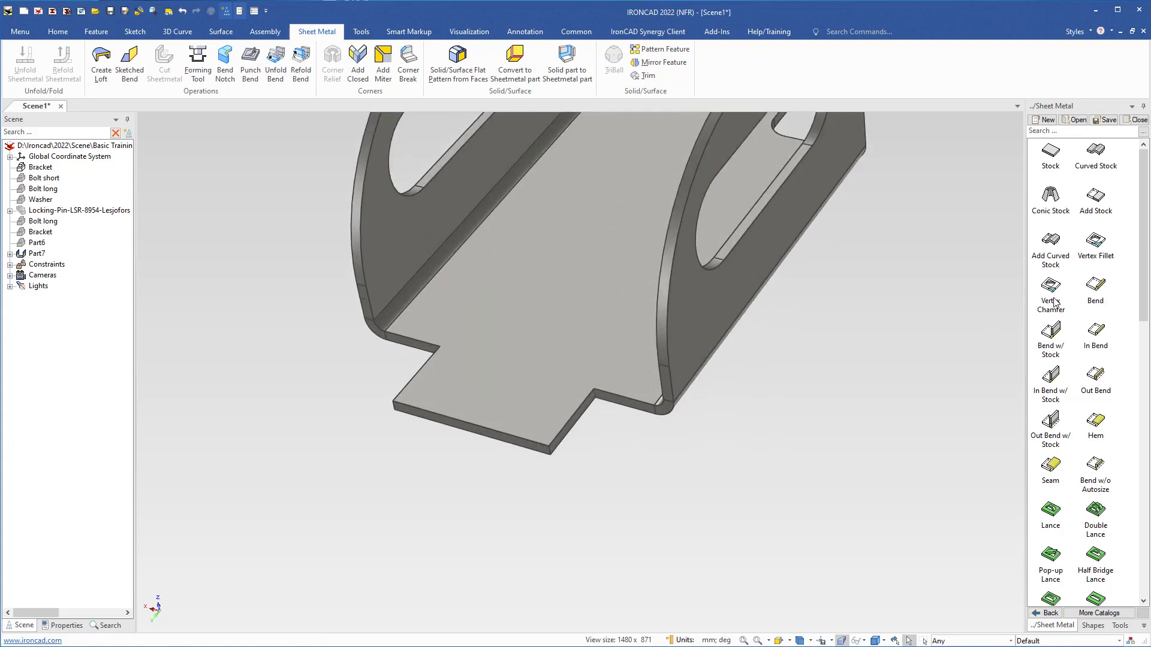
left_click_drag(1096, 288, 478, 422)
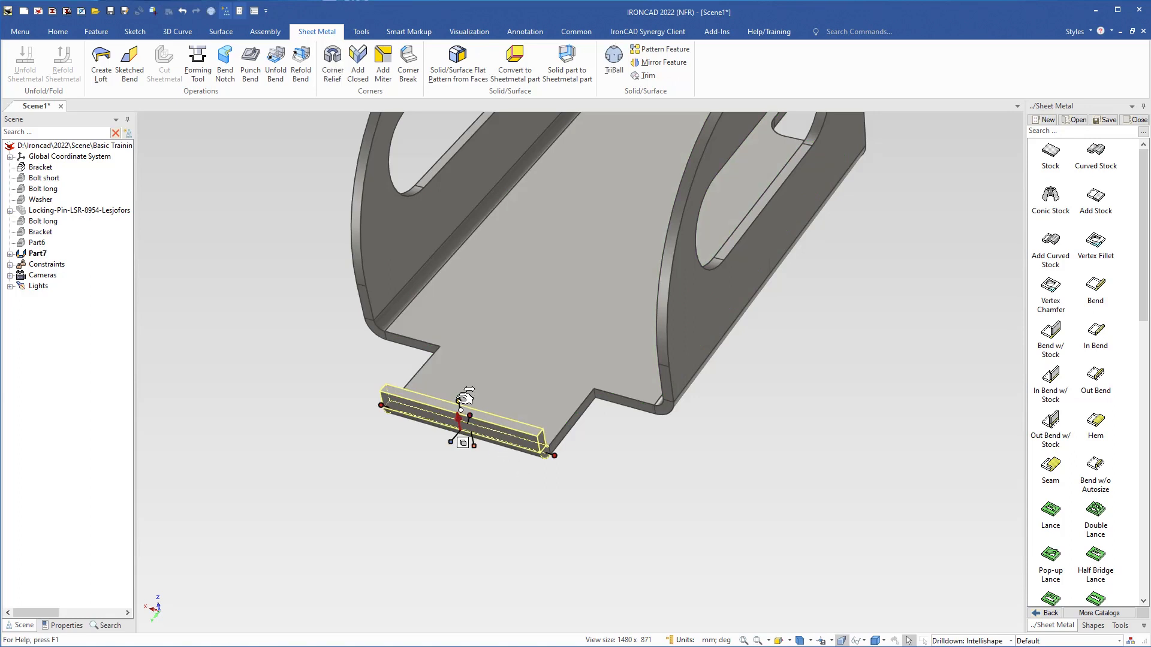
right_click(459, 399)
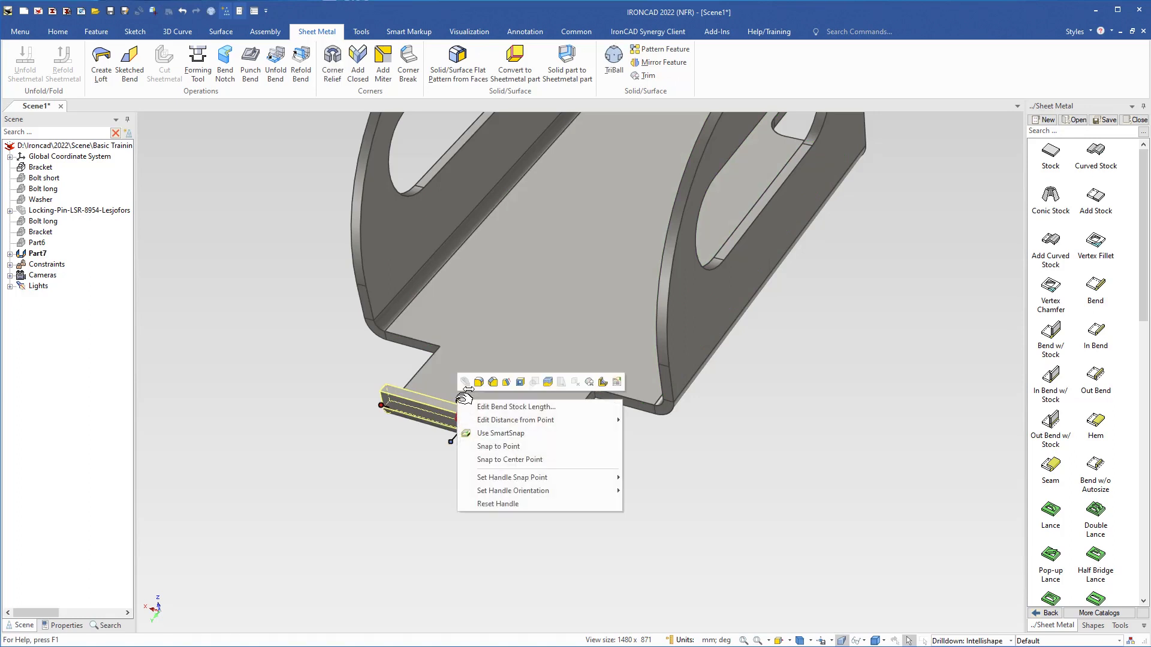
mouse_move(494, 420)
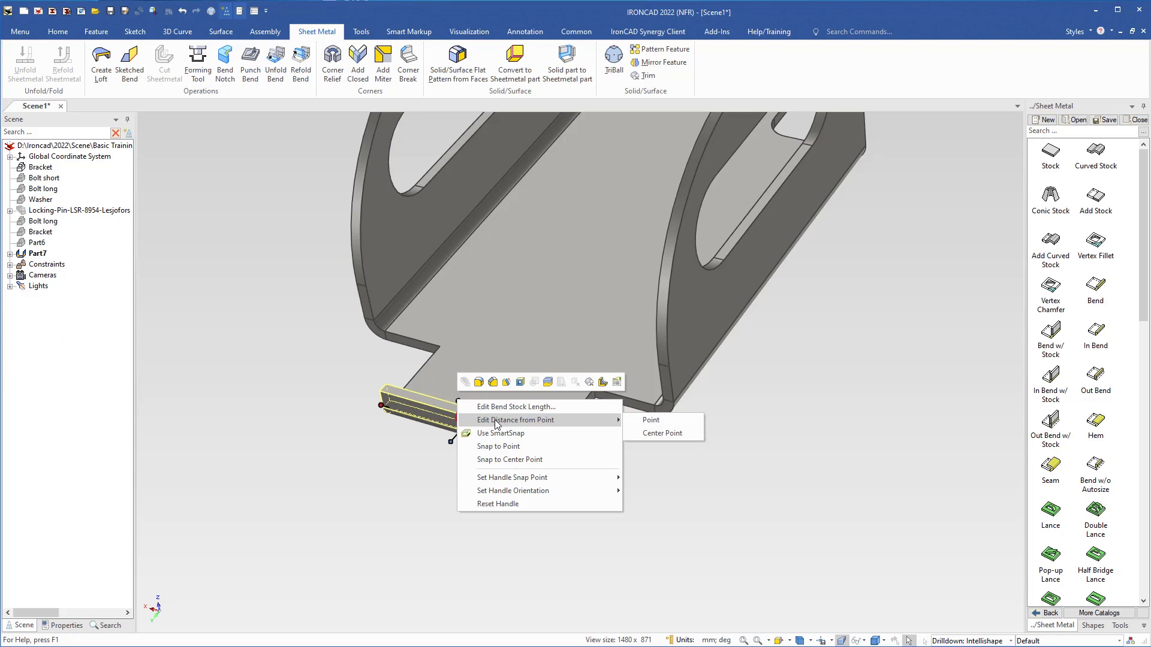
left_click(640, 421)
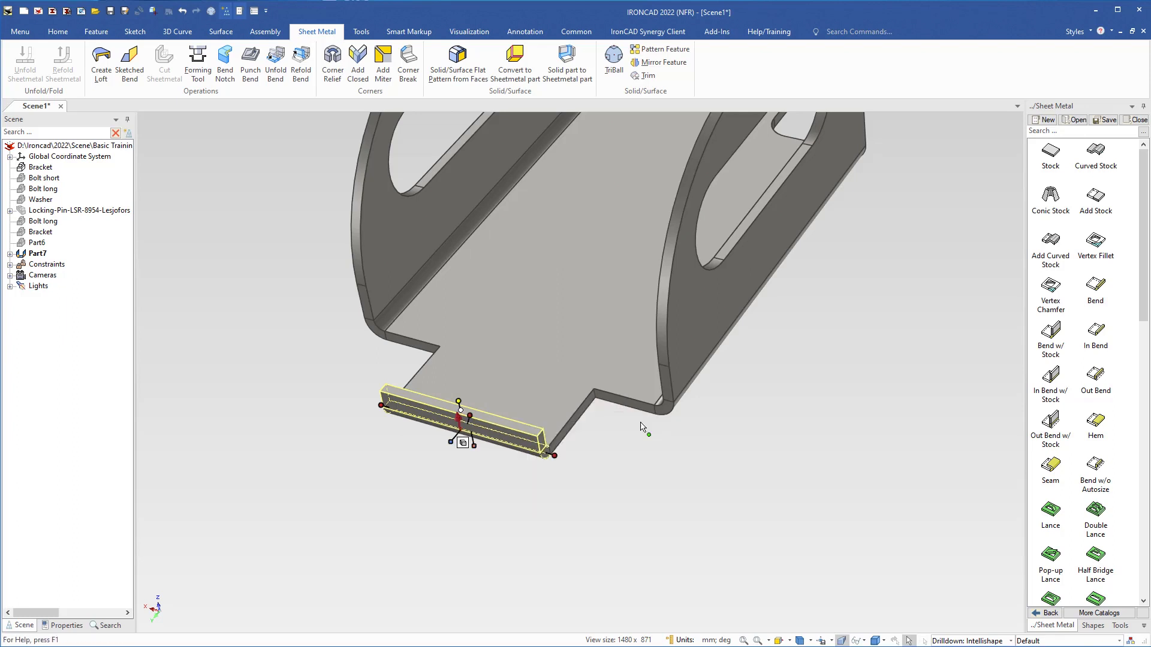
left_click(495, 394)
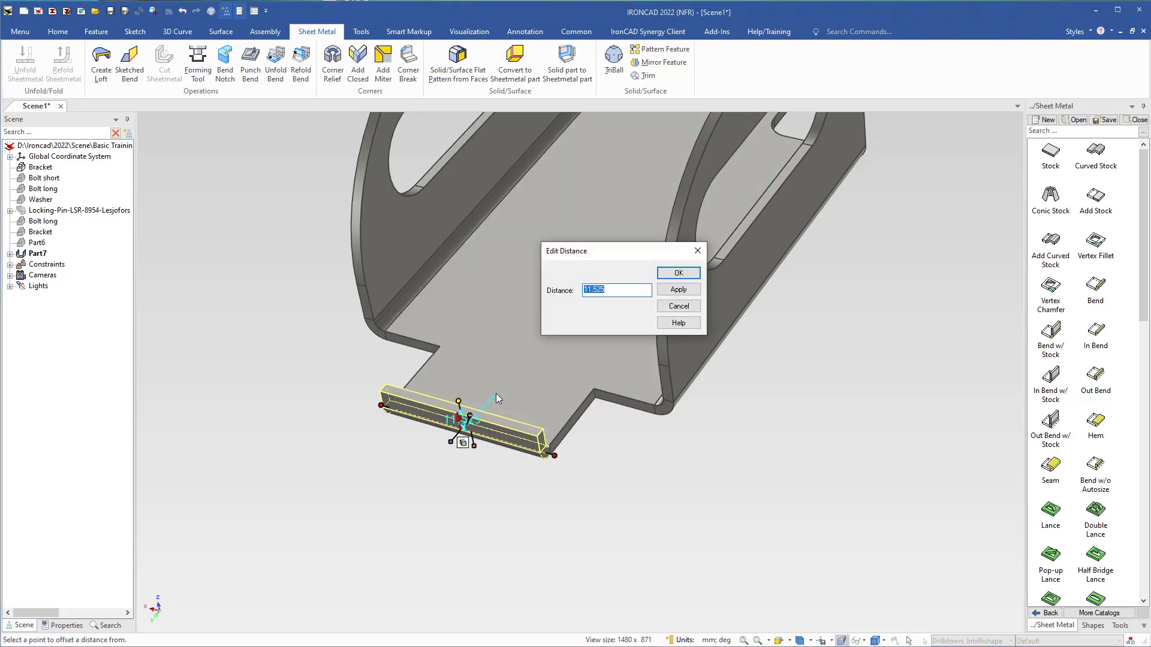
type("20")
key("Return")
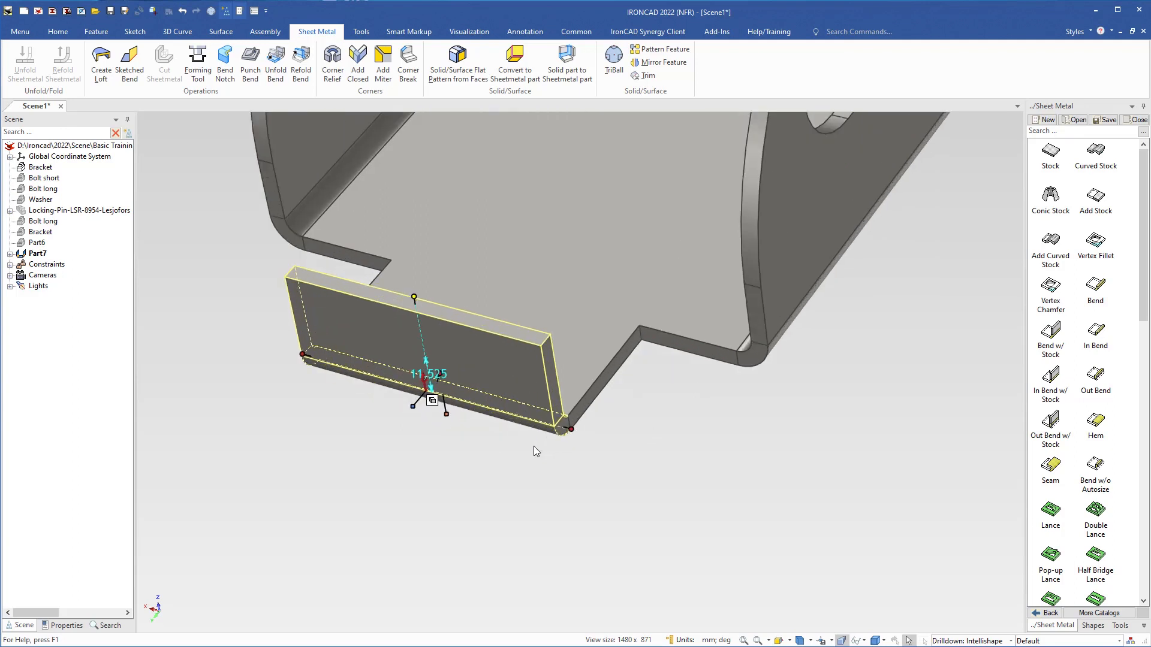
Step: Turn off the part's minimum bend radius for the new bend and set its inside radius to 5 mm
middle_click_drag(533, 446, 442, 413)
scroll(444, 377, "up", 2)
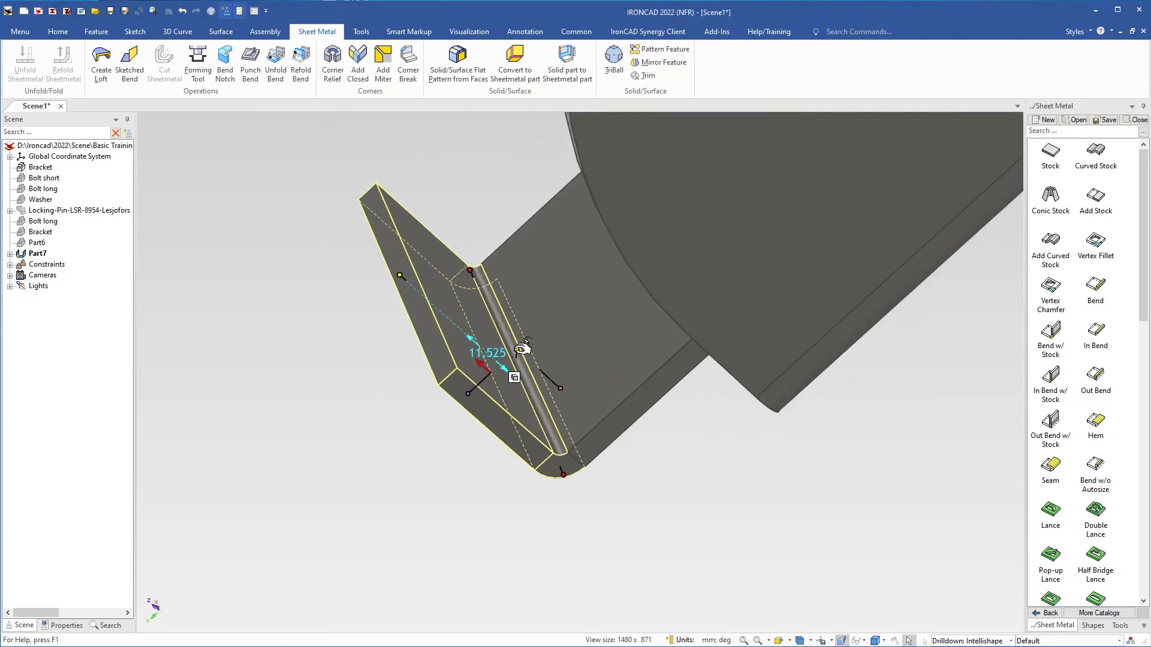
right_click(522, 349)
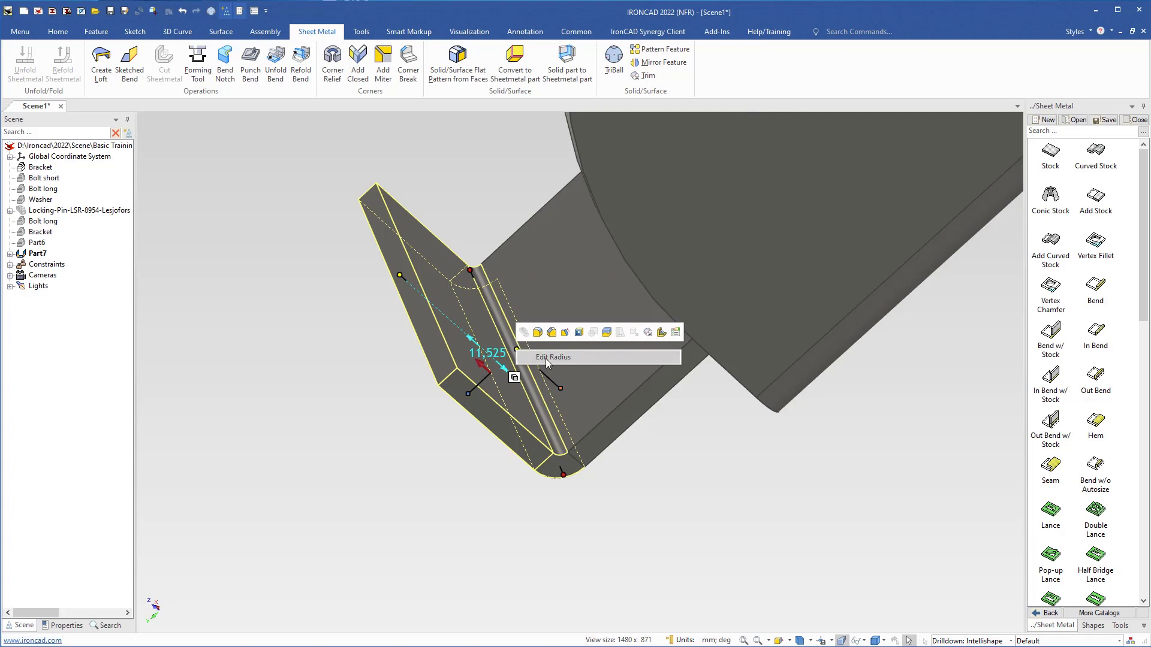
left_click(547, 358)
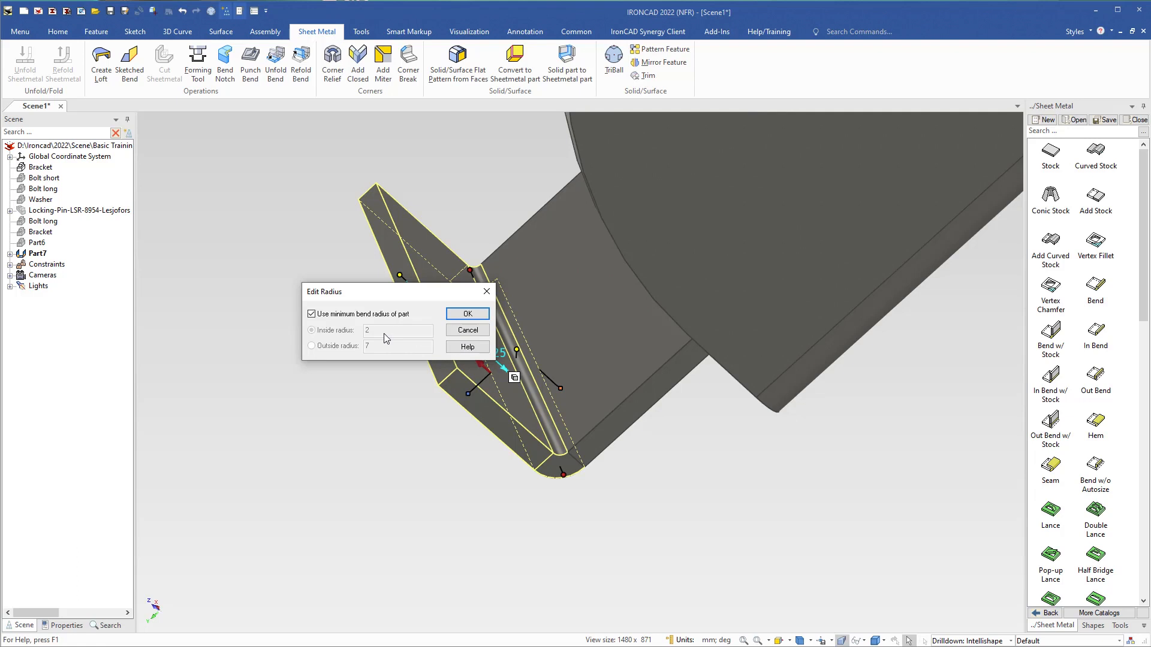
left_click(311, 314)
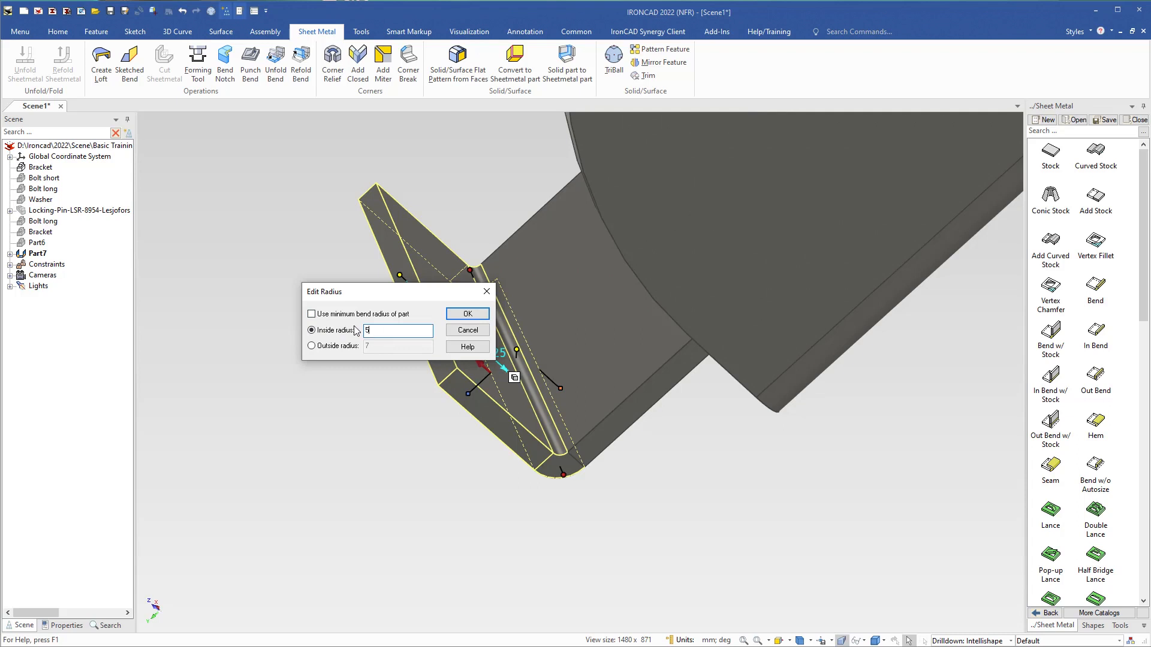
type("5")
left_click(467, 314)
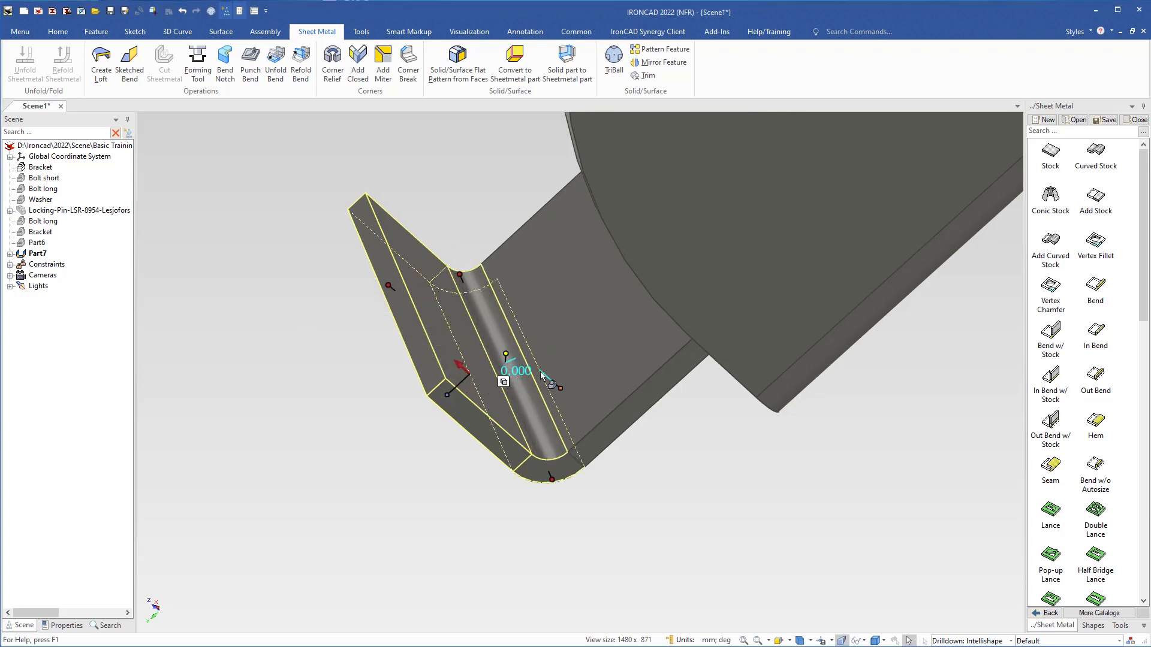
middle_click_drag(541, 376, 594, 361)
left_click(674, 500)
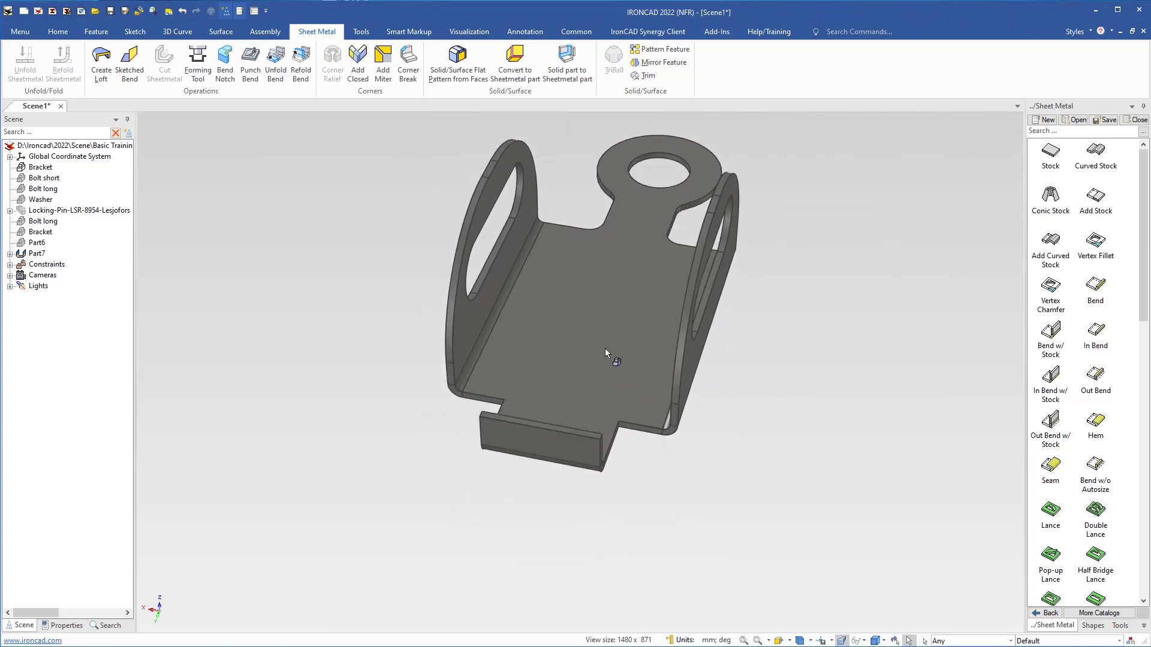
Step: Unfold the sheet metal bracket into its flat pattern
left_click(593, 316)
right_click(593, 316)
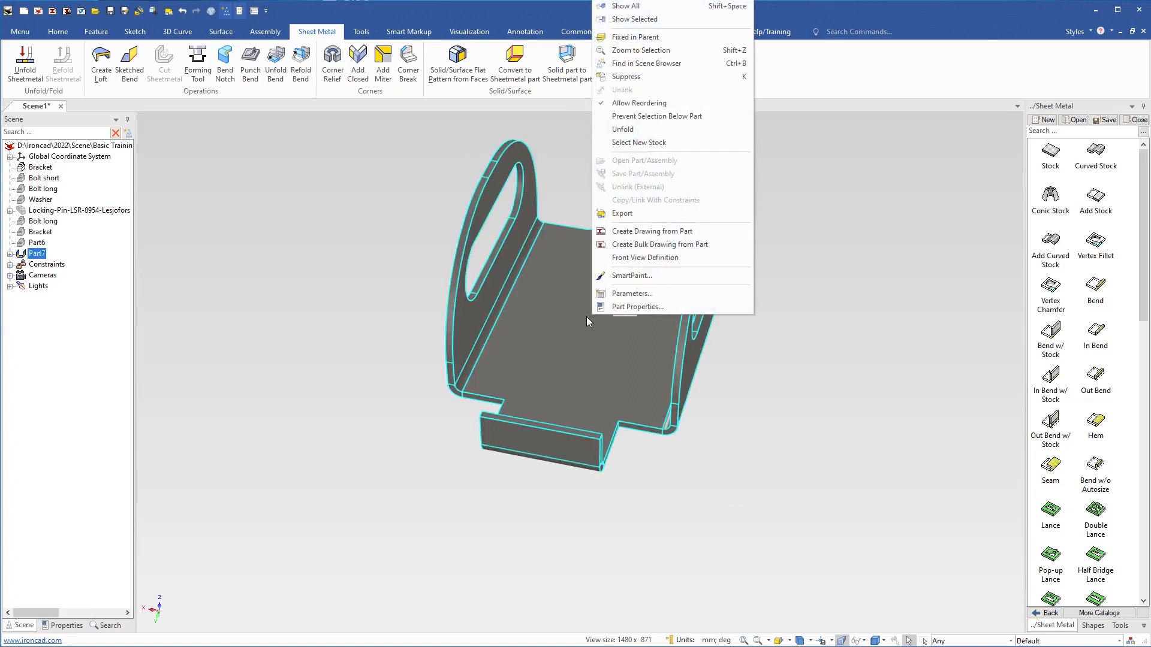
left_click(624, 129)
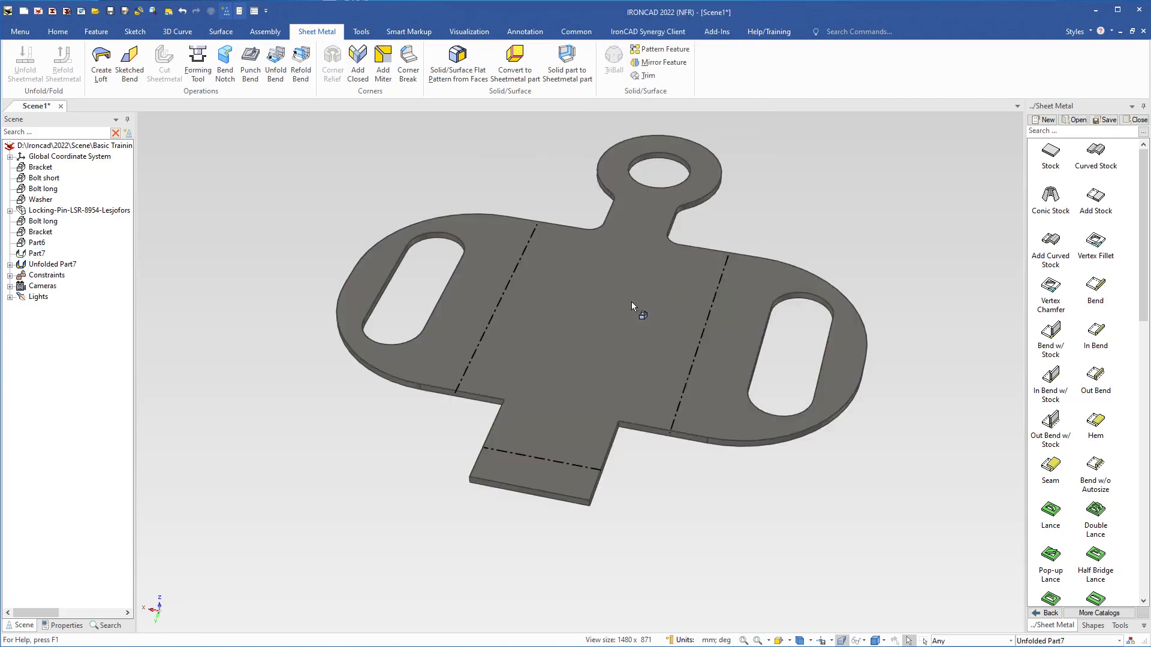
Step: Turn off Unfold for the flattened bracket to return it to its folded form
left_click(594, 340)
right_click(595, 336)
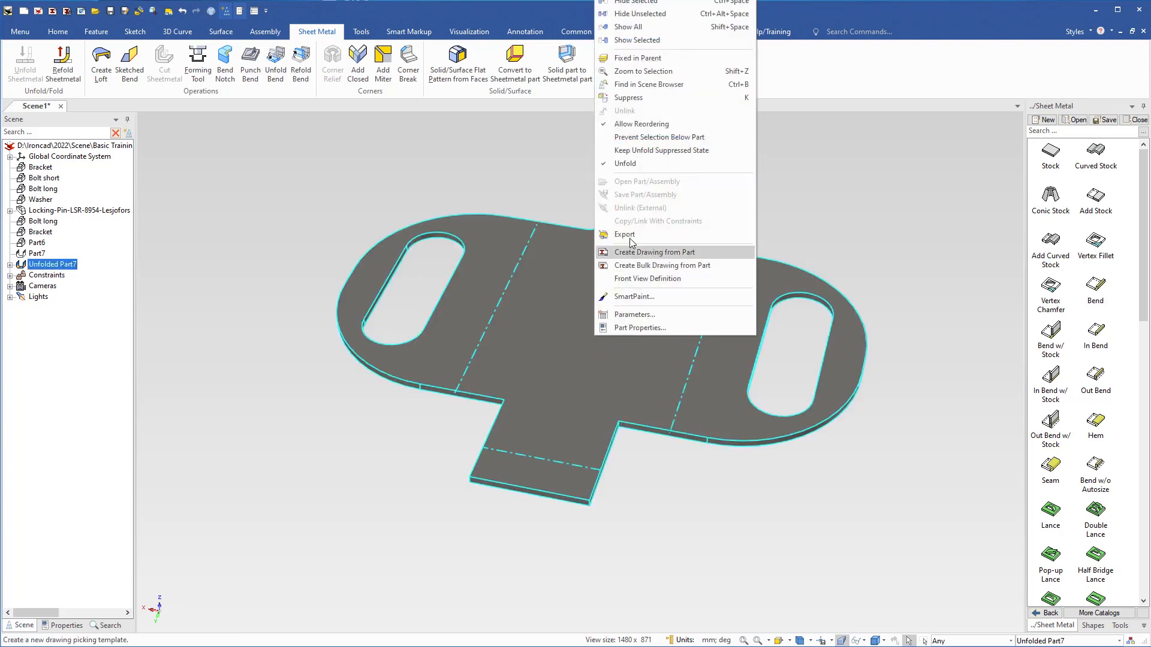
left_click(623, 164)
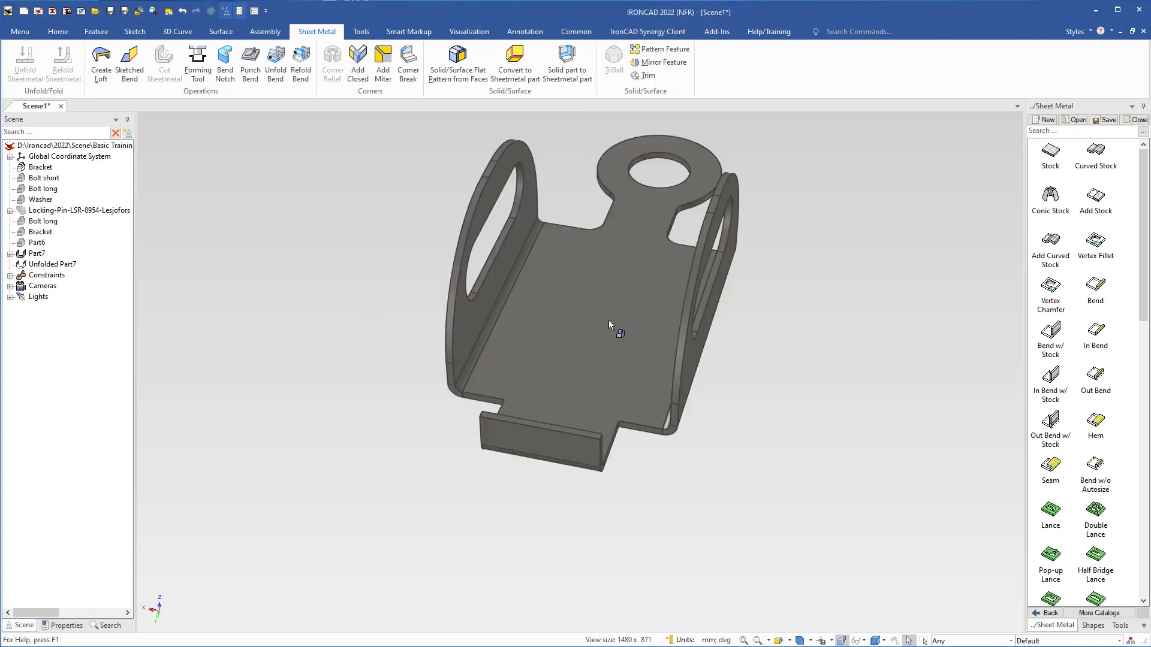
middle_click_drag(604, 282, 602, 312, "shift")
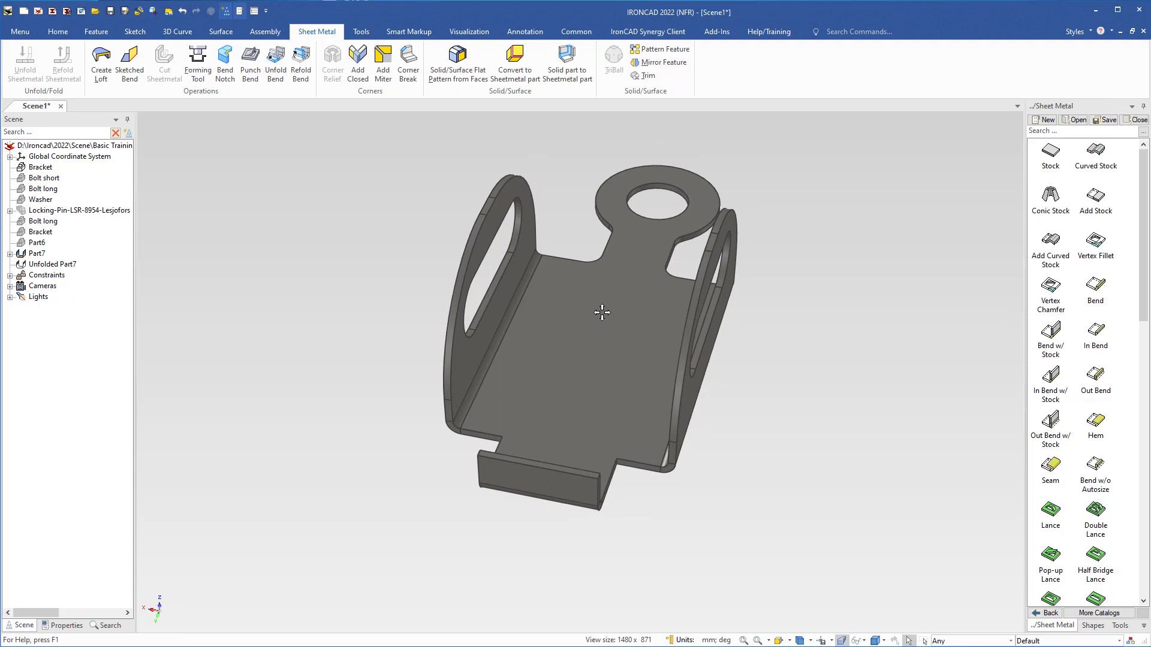